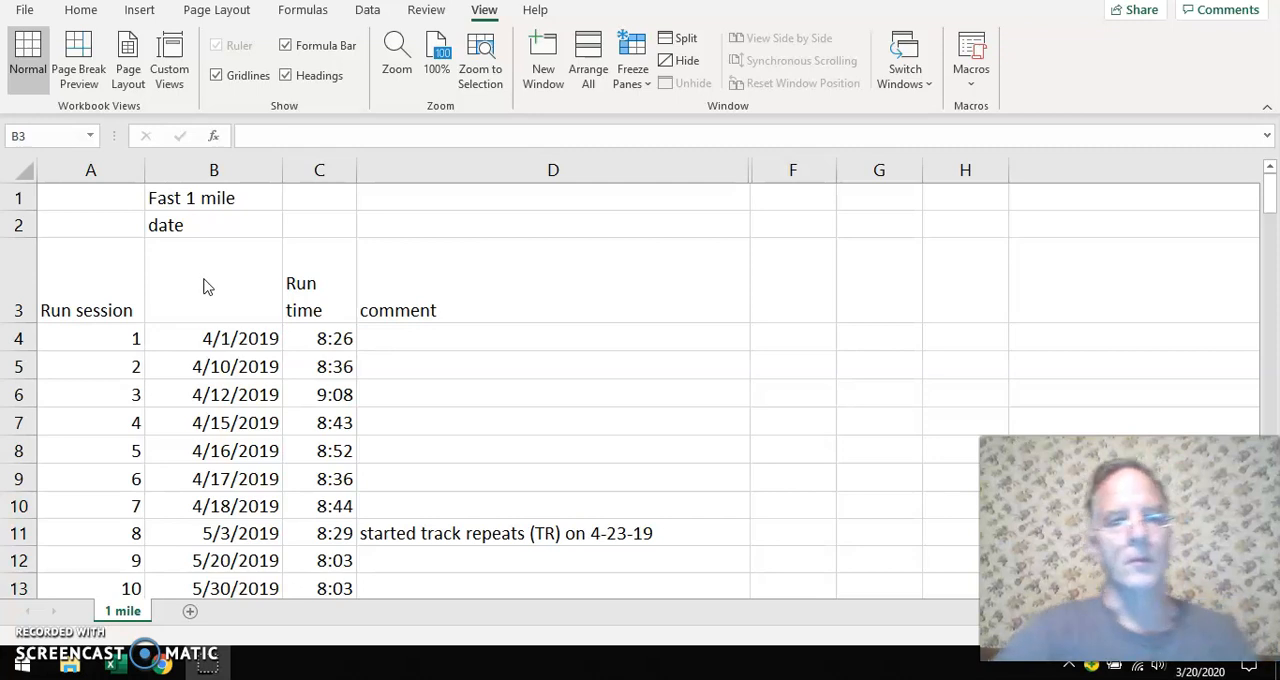
Look through the dates, run times and comments recorded on the 1 mile sheet
left_click(203, 290)
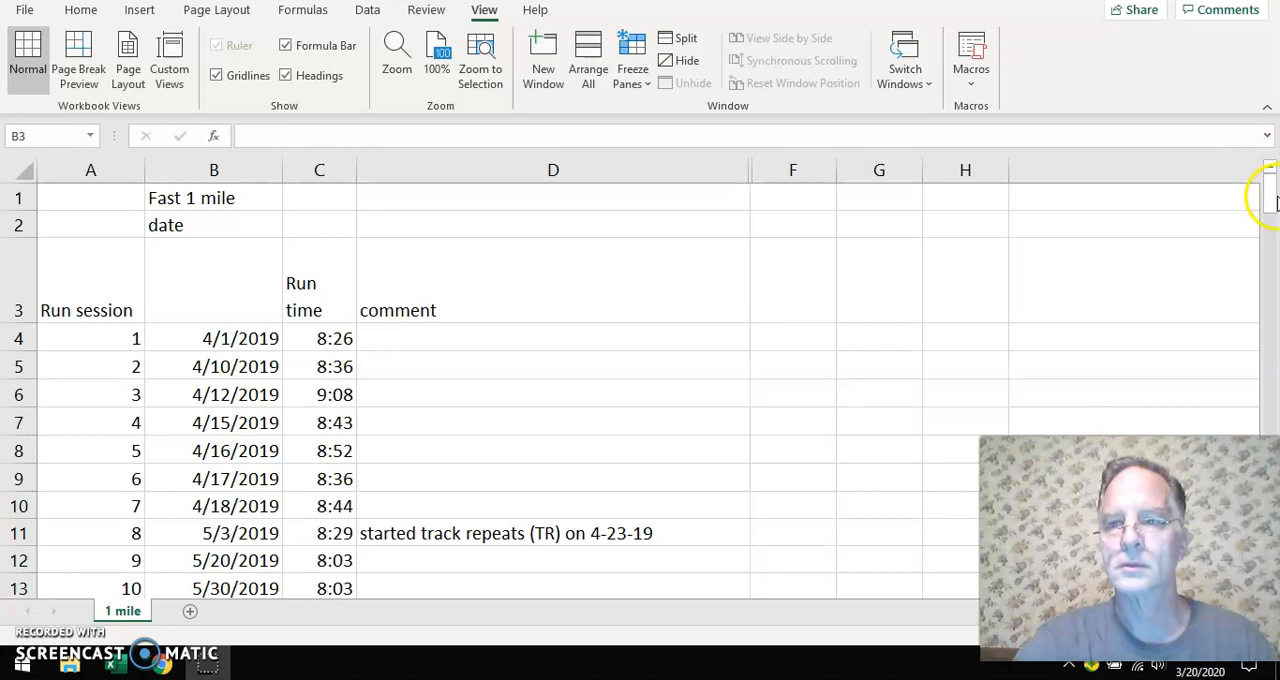
left_click(1250, 267)
left_click(1271, 200)
left_click_drag(1272, 199, 1268, 258)
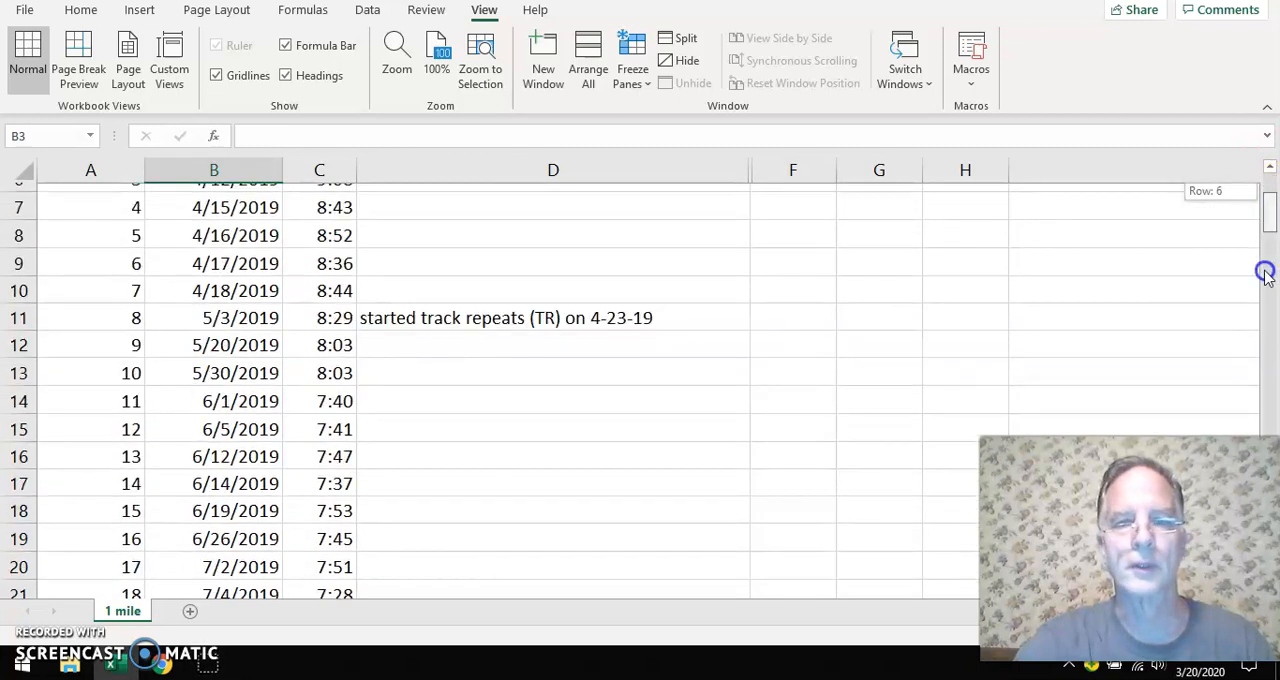
left_click_drag(1255, 305, 1255, 277)
left_click_drag(1262, 165, 1265, 160)
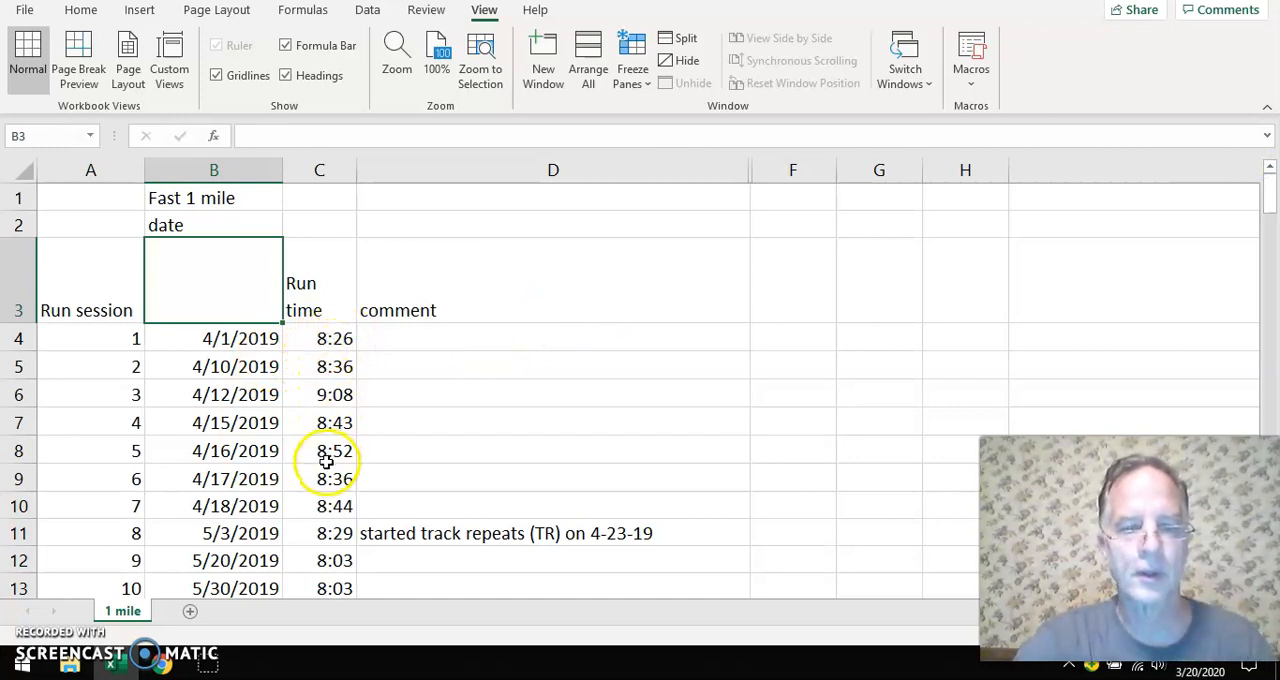
scroll(327, 465, "down", 3)
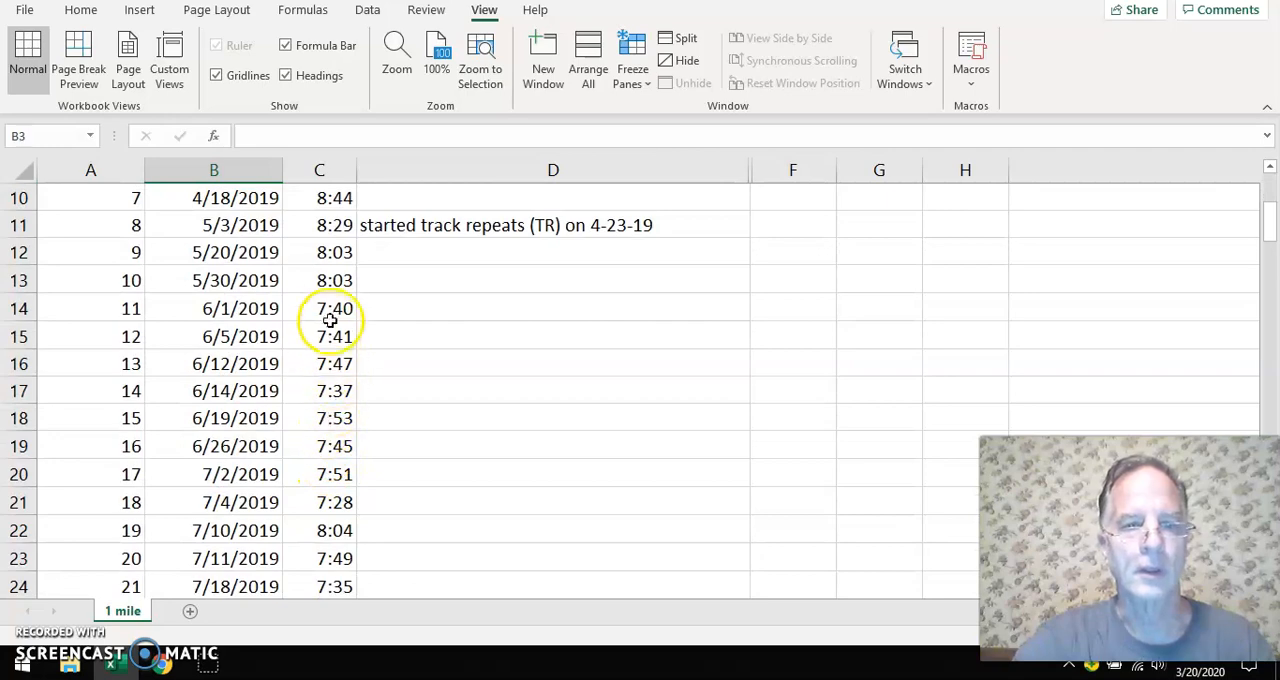
scroll(331, 304, "down", 1)
scroll(335, 310, "down", 4)
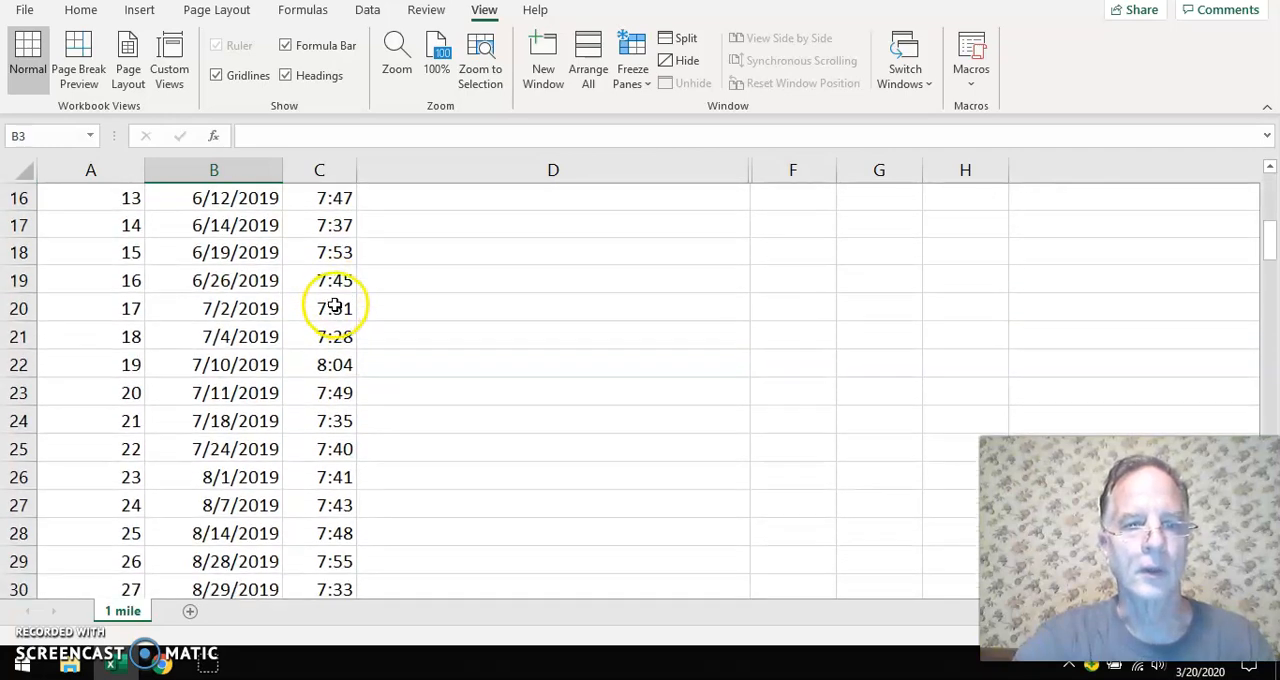
scroll(343, 325, "down", 3)
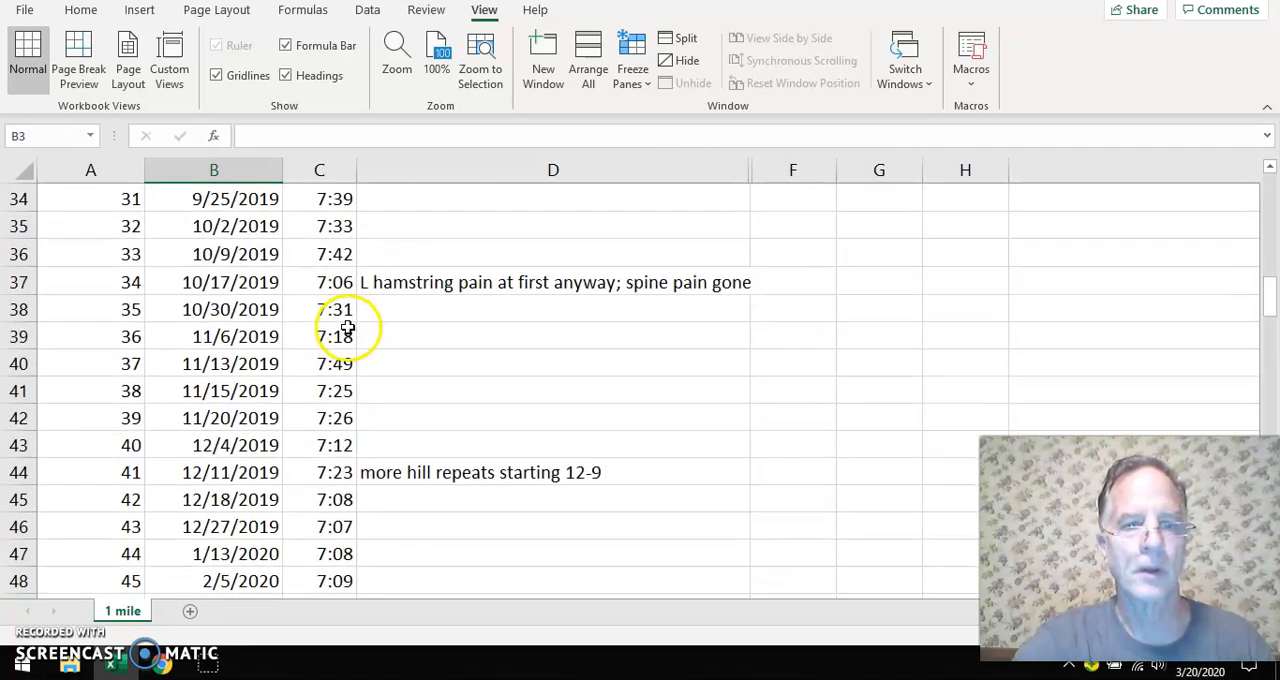
scroll(346, 314, "up", 8)
scroll(389, 308, "up", 3)
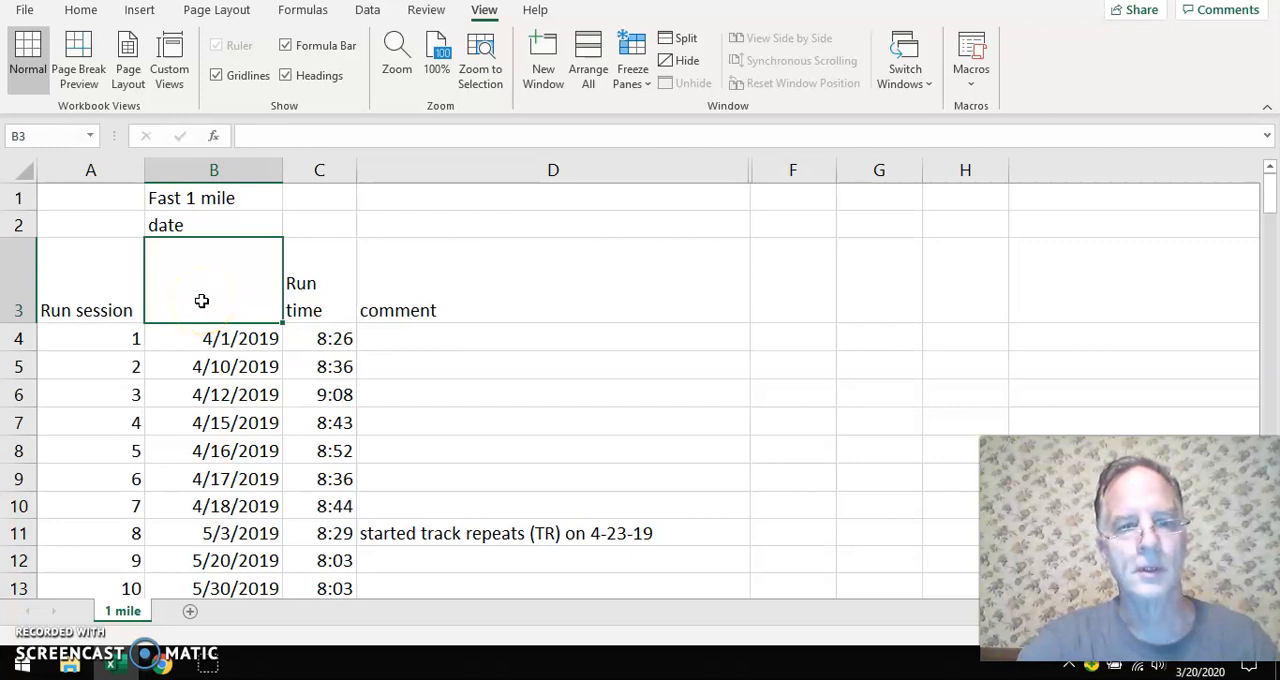
left_click_drag(267, 323, 296, 393)
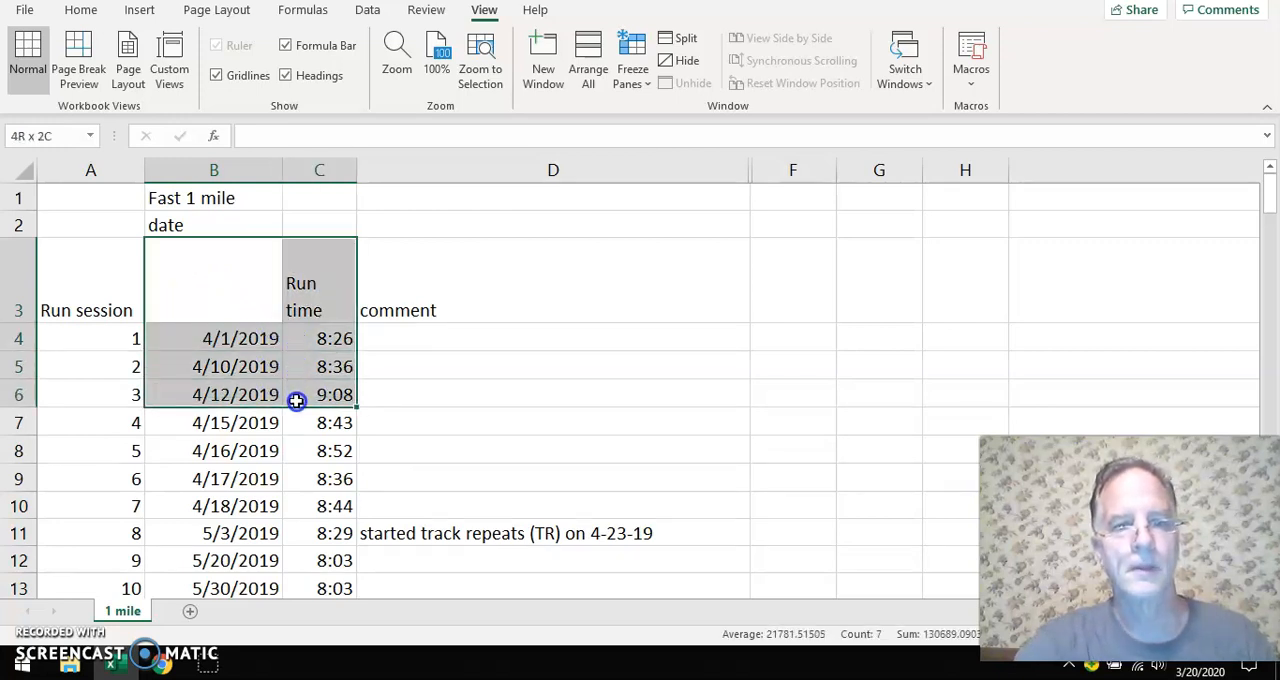
left_click(218, 298)
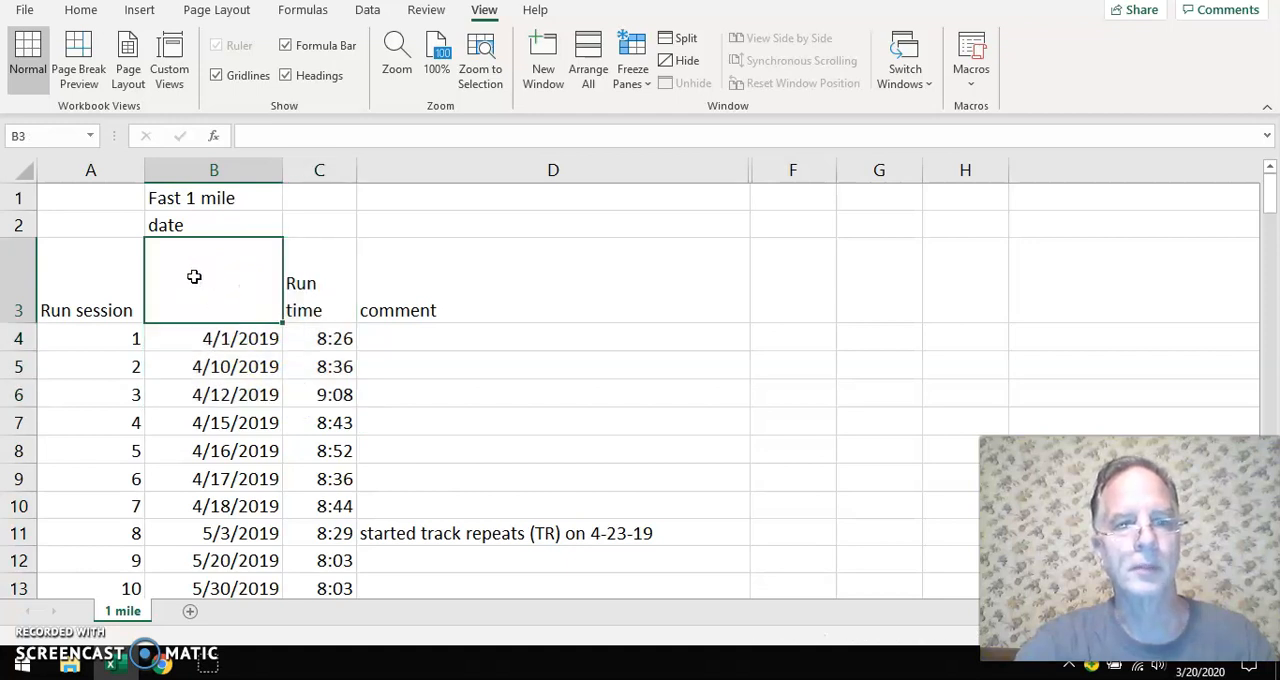
left_click(184, 225)
left_click(202, 277)
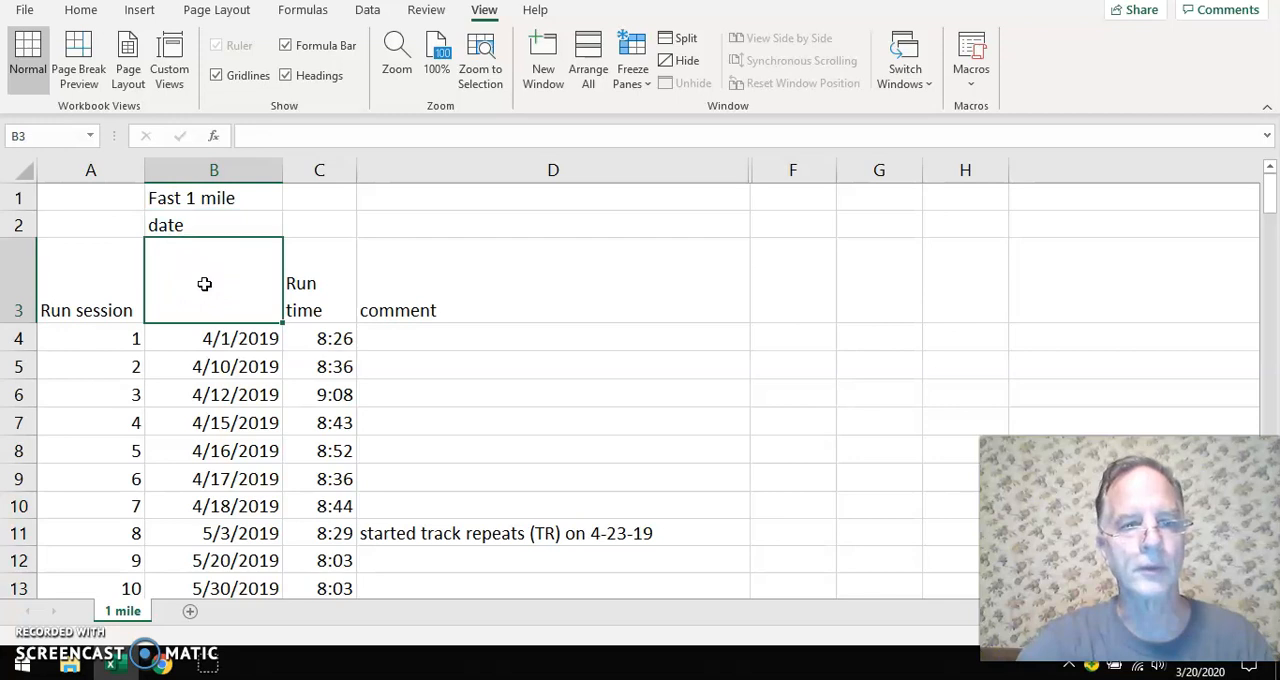
Insert a 2-D line chart with markers from the dates and run times in B3:C10
mouse_move(246, 289)
left_mouse_down()
mouse_move(298, 309)
mouse_move(280, 477)
mouse_move(286, 500)
mouse_move(324, 502)
left_mouse_up()
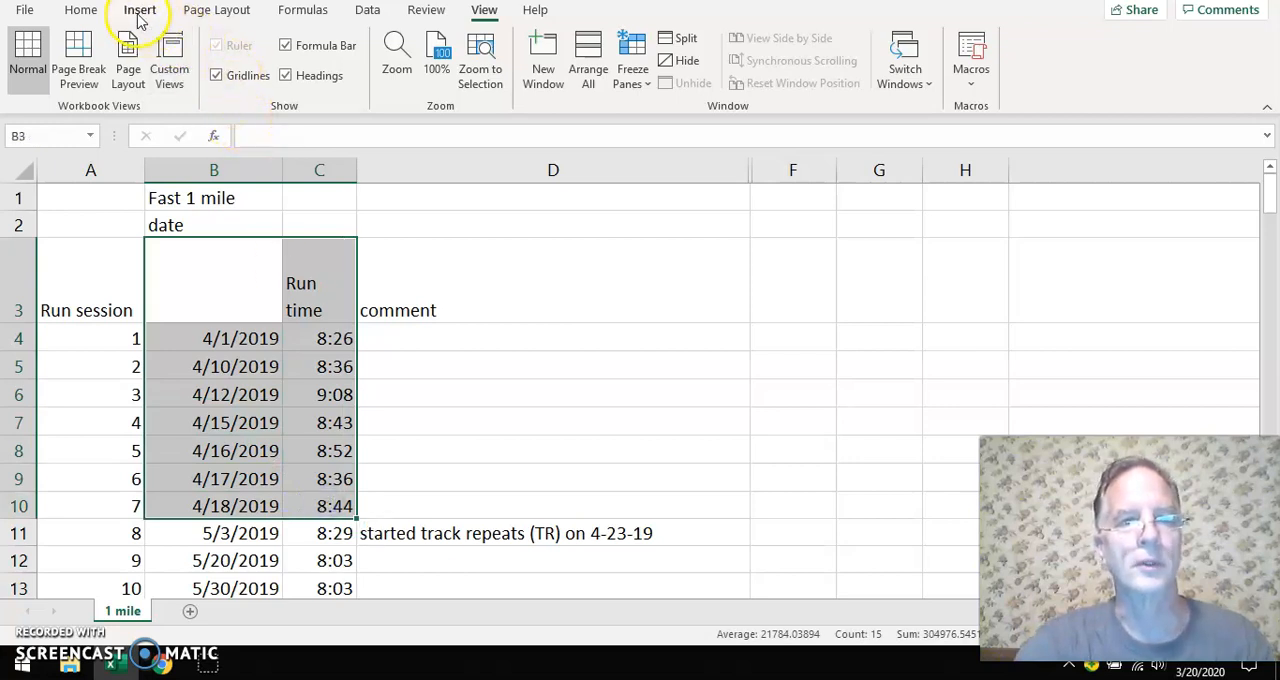
left_click(141, 14)
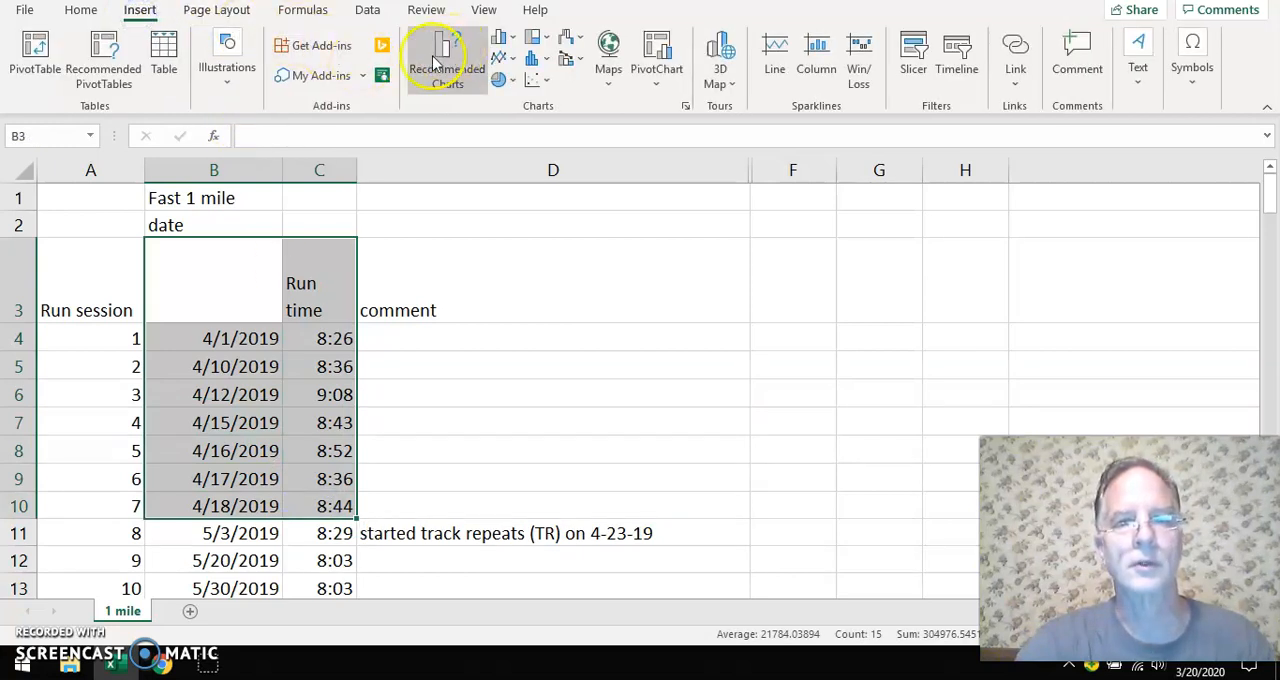
left_click(500, 60)
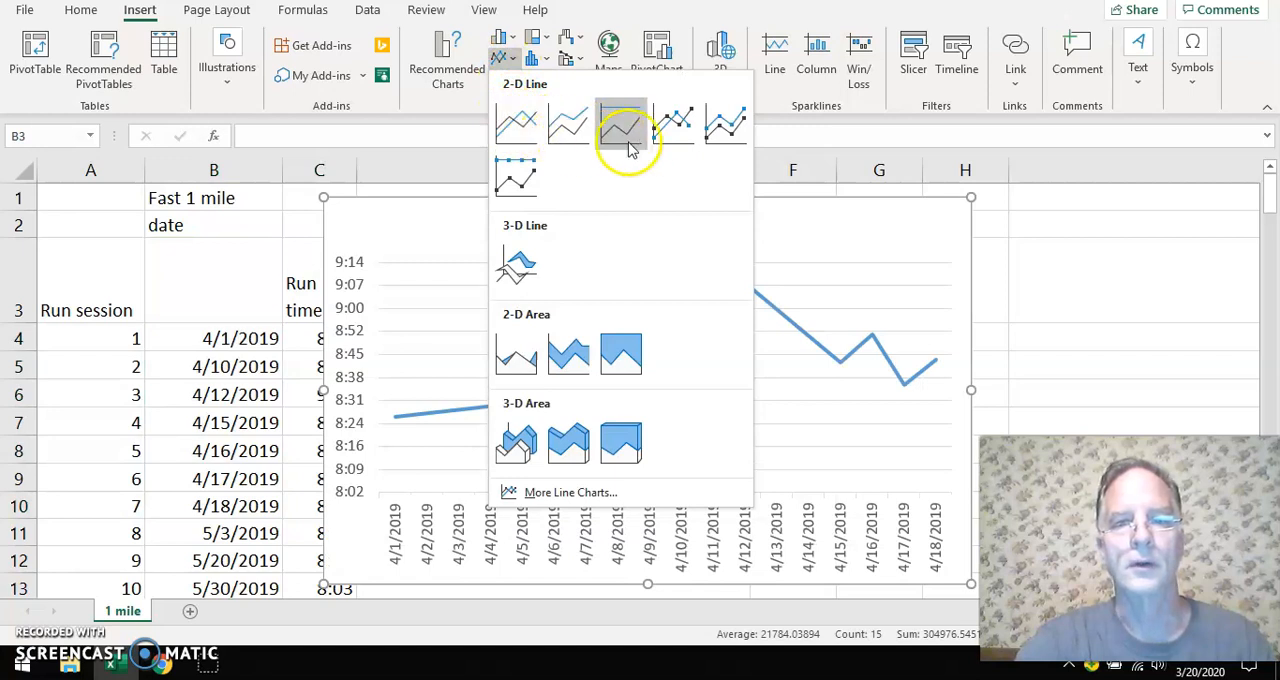
left_click(672, 124)
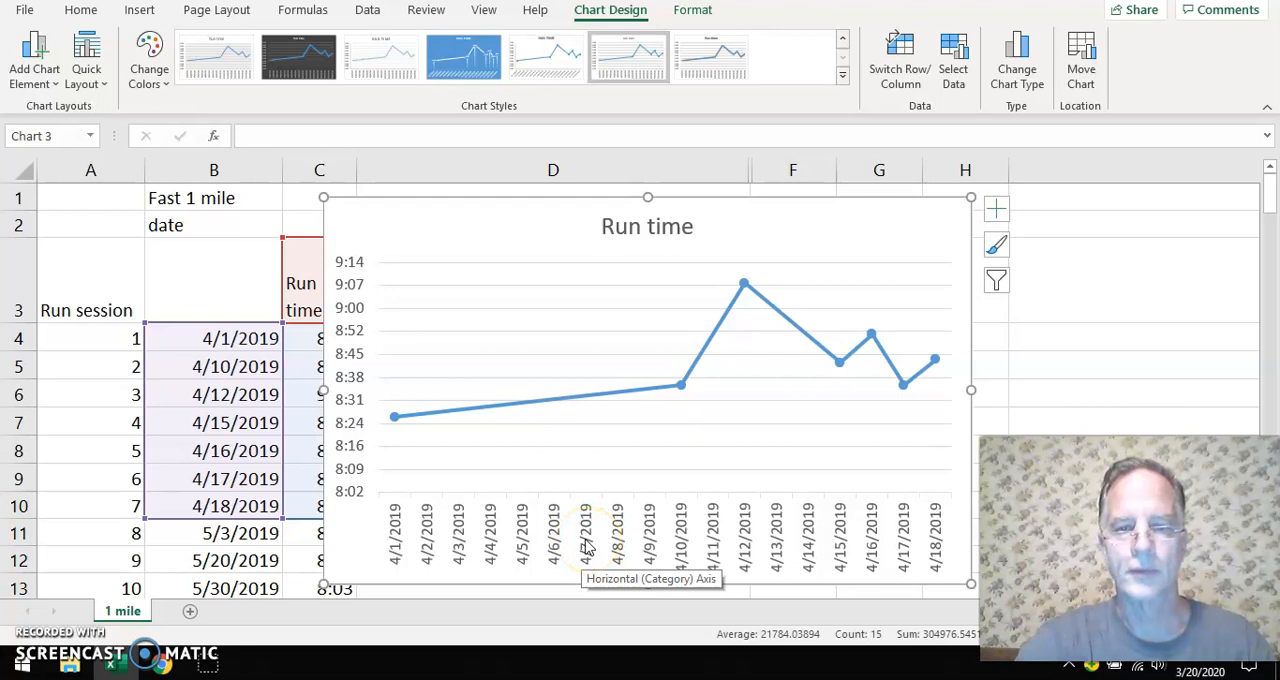
Set the chart's horizontal date axis type to Text axis
right_click(588, 547)
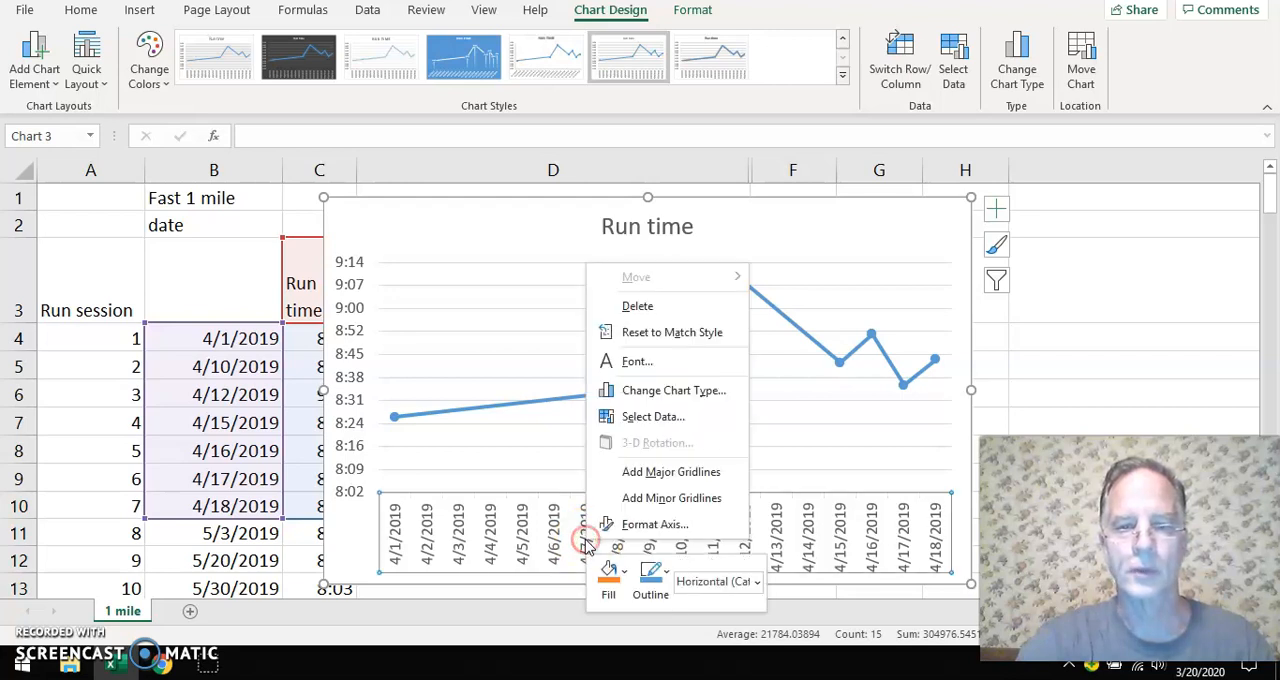
left_click(652, 525)
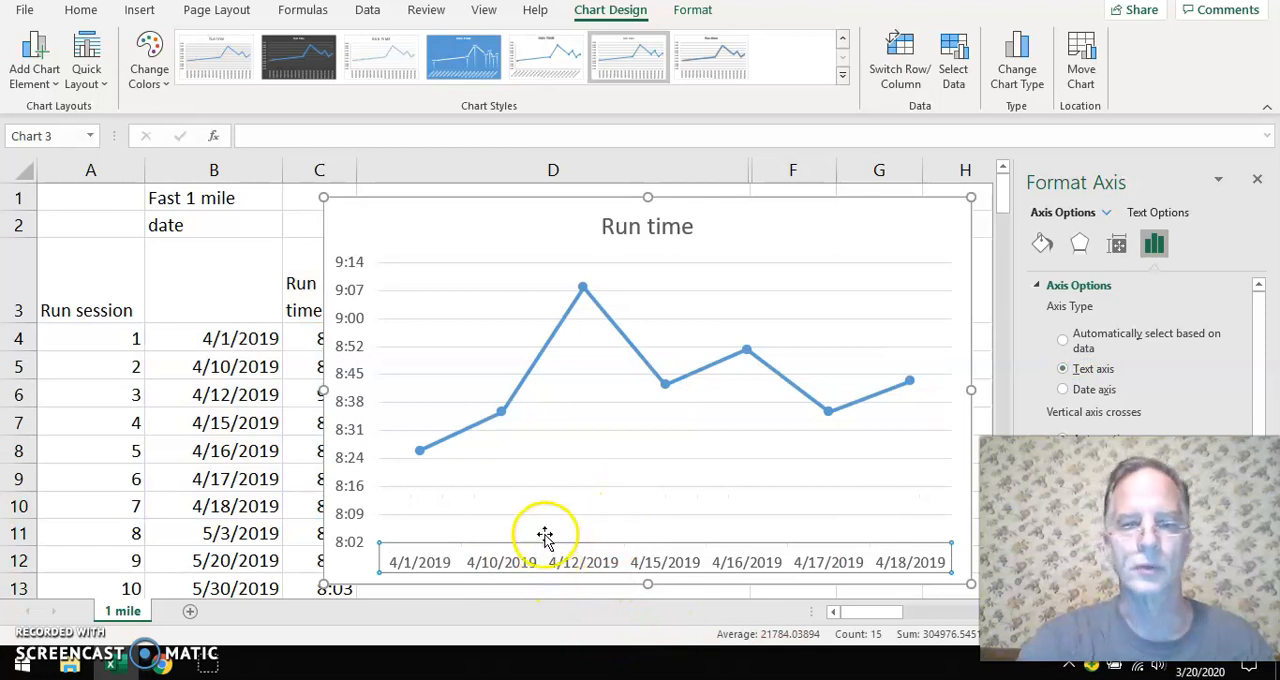
mouse_move(506, 423)
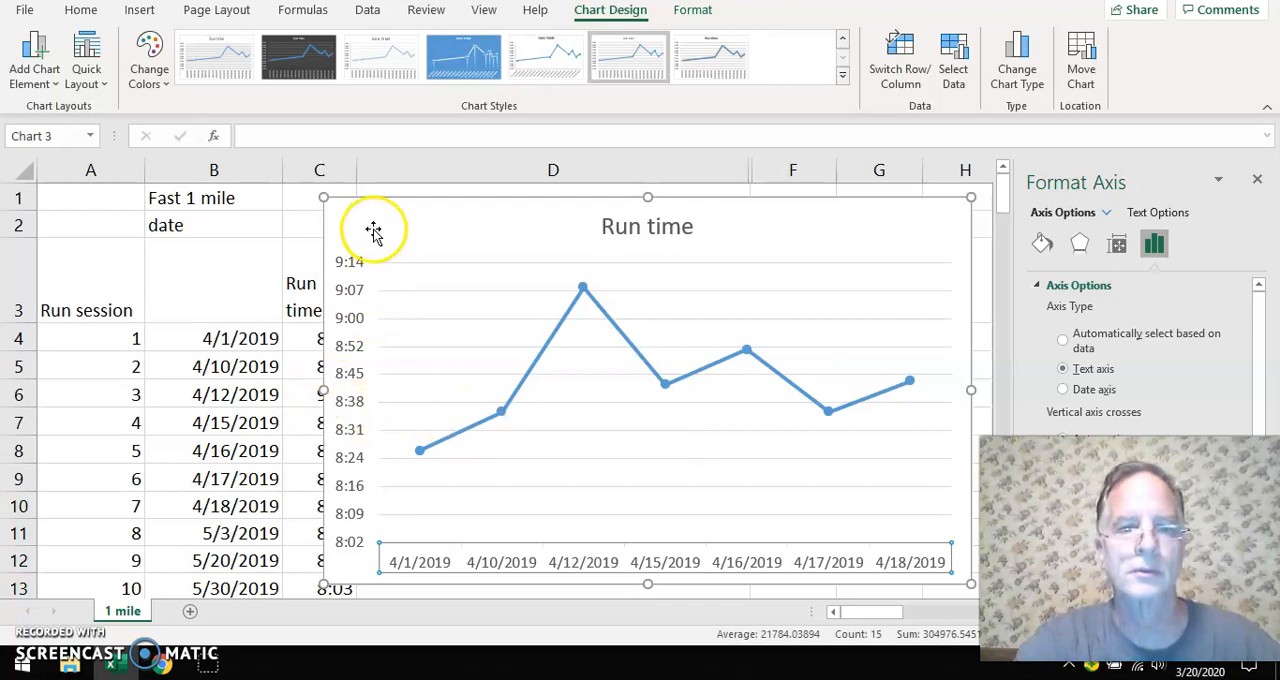
Close the axis formatting and move the chart clear of the Run time column
left_click_drag(362, 226, 392, 225)
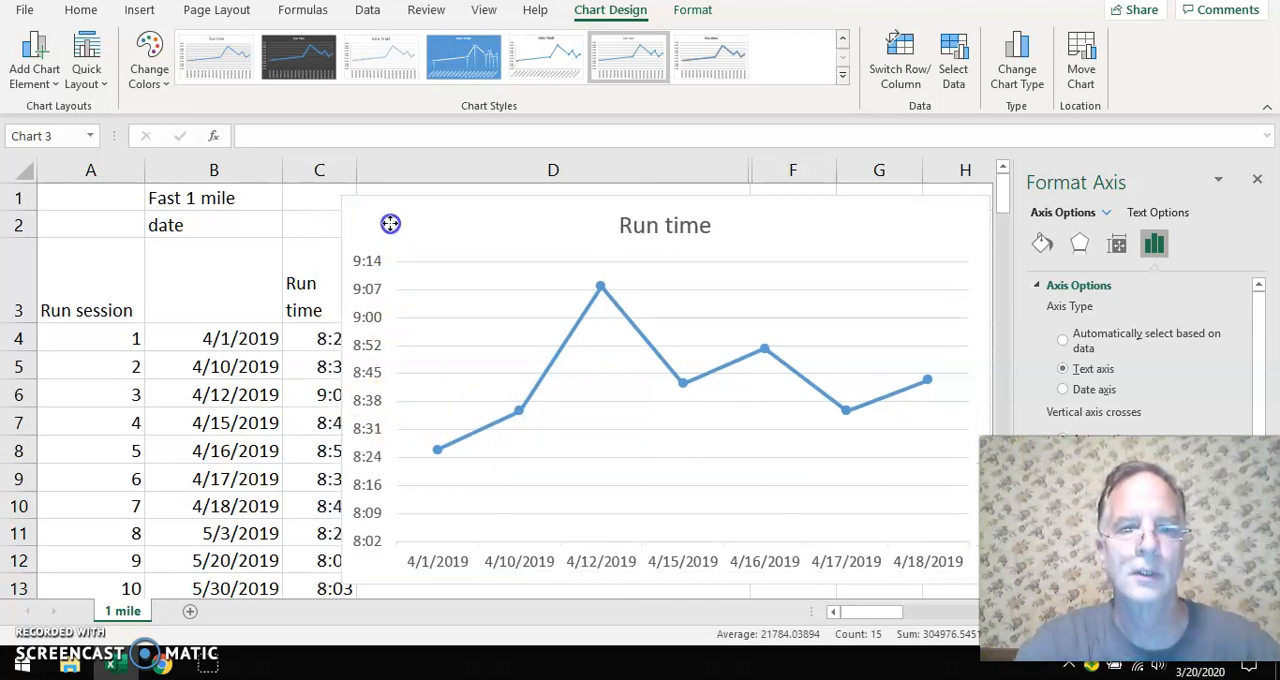
left_click(1258, 182)
left_click_drag(429, 223, 524, 224)
left_click(324, 369)
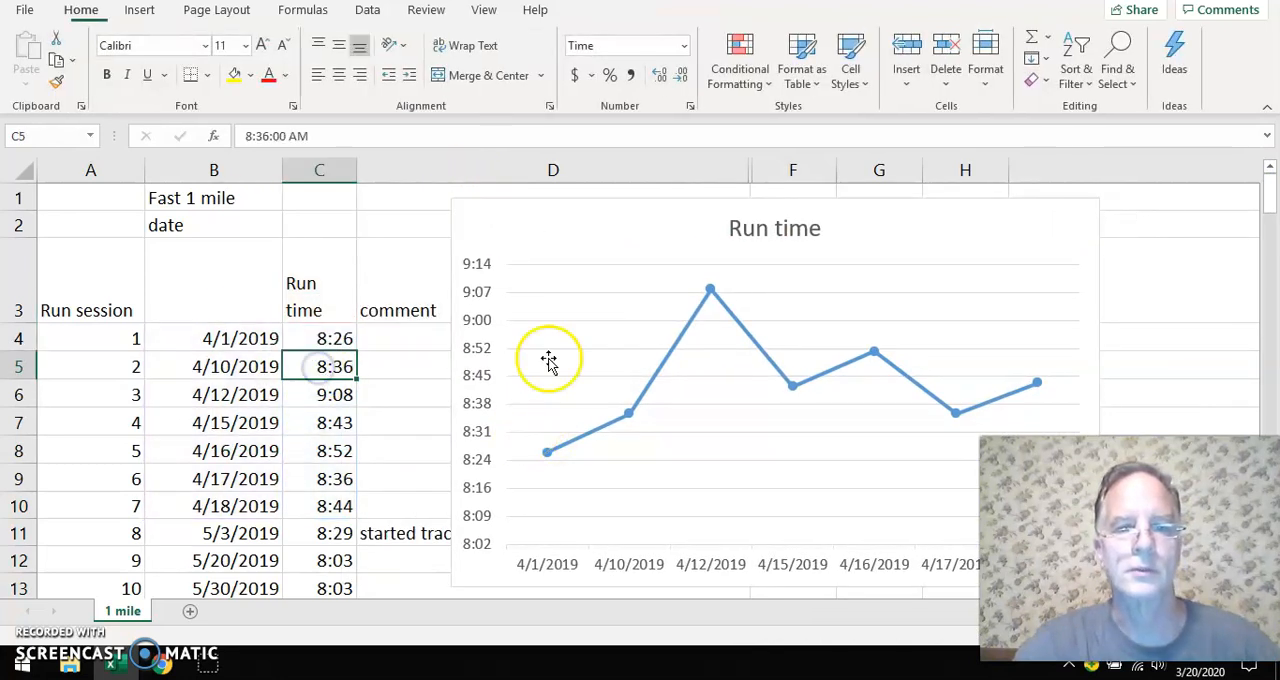
left_click_drag(500, 214, 494, 214)
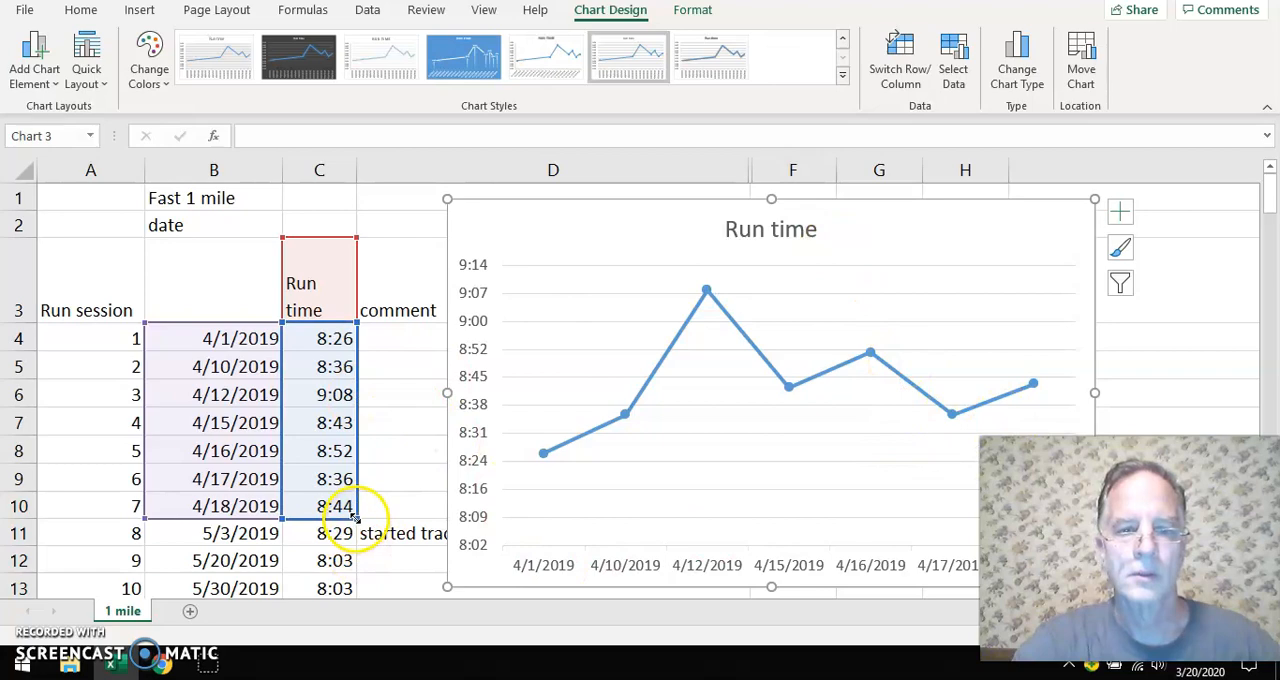
Extend the chart's date and run time ranges down to row 53 and reposition the chart
left_click_drag(356, 524, 296, 380)
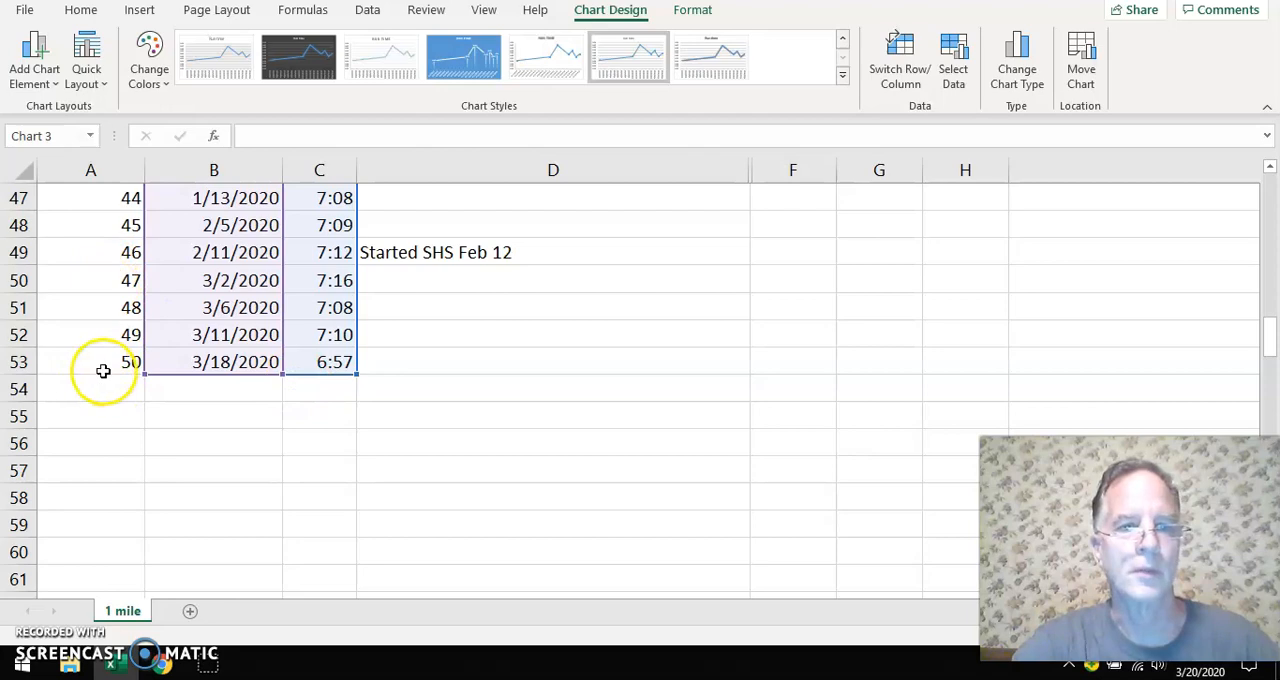
scroll(606, 451, "up", 15)
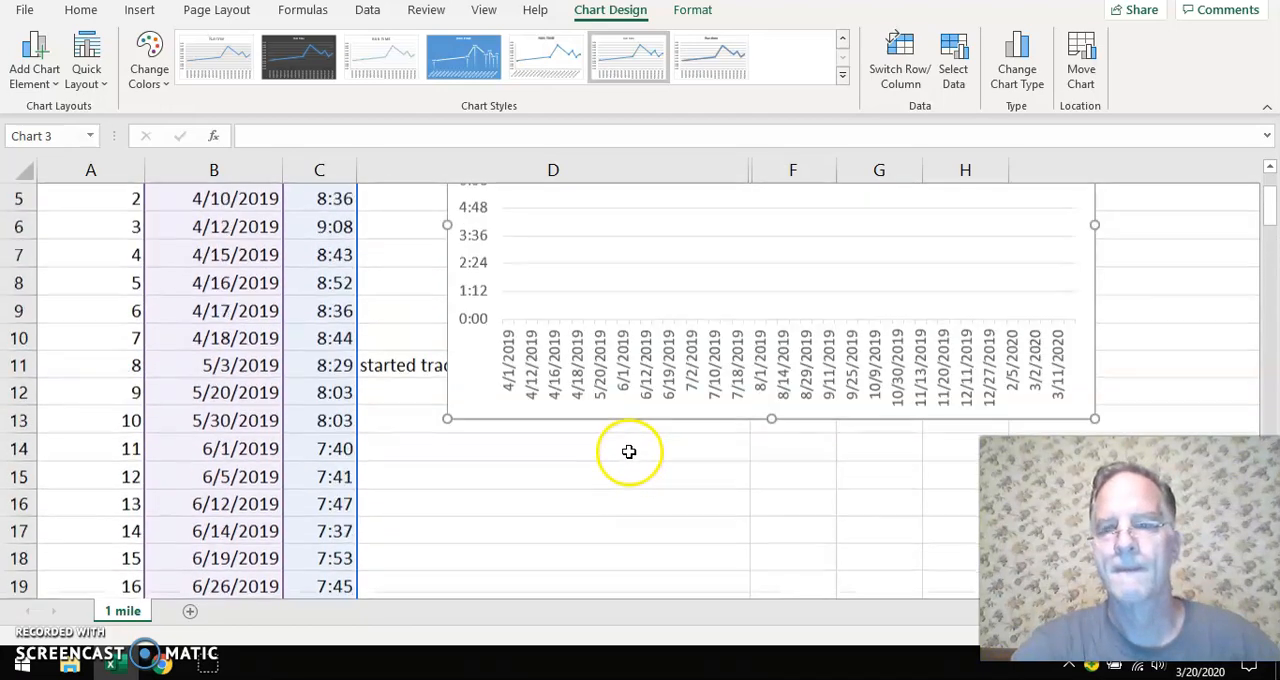
left_click_drag(1006, 217, 811, 235)
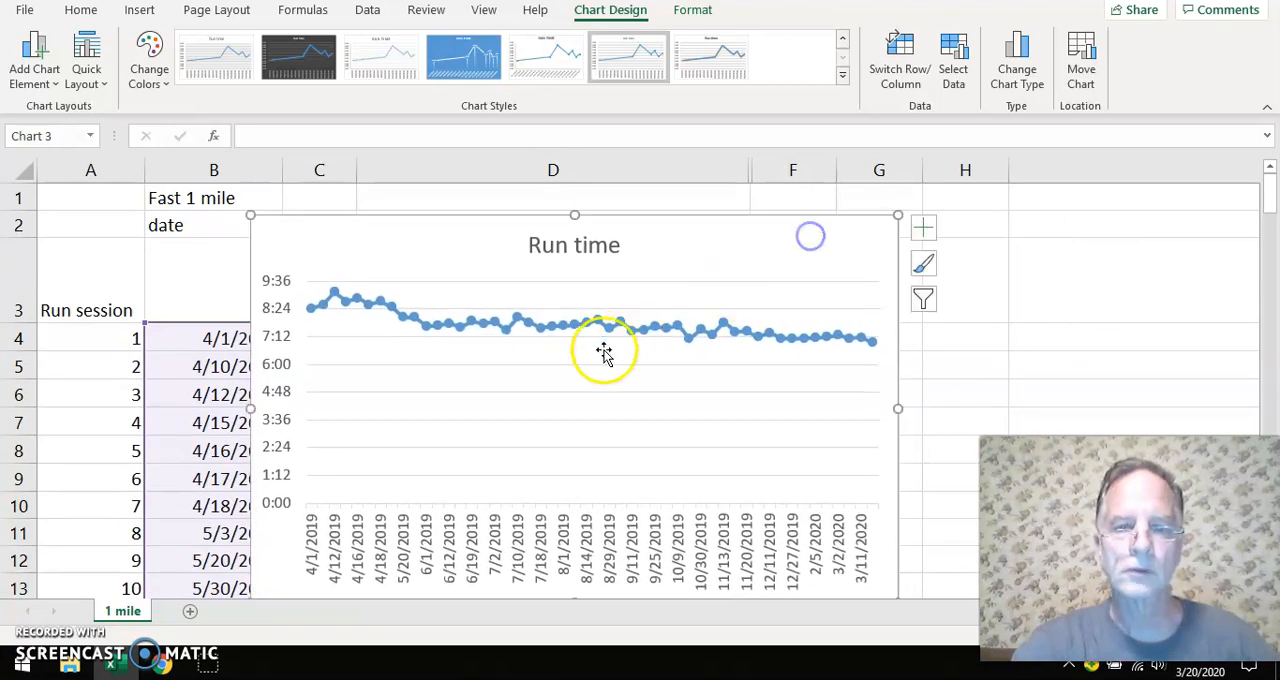
Set the minimum bound of the chart's vertical axis to 0.3
left_click(279, 512)
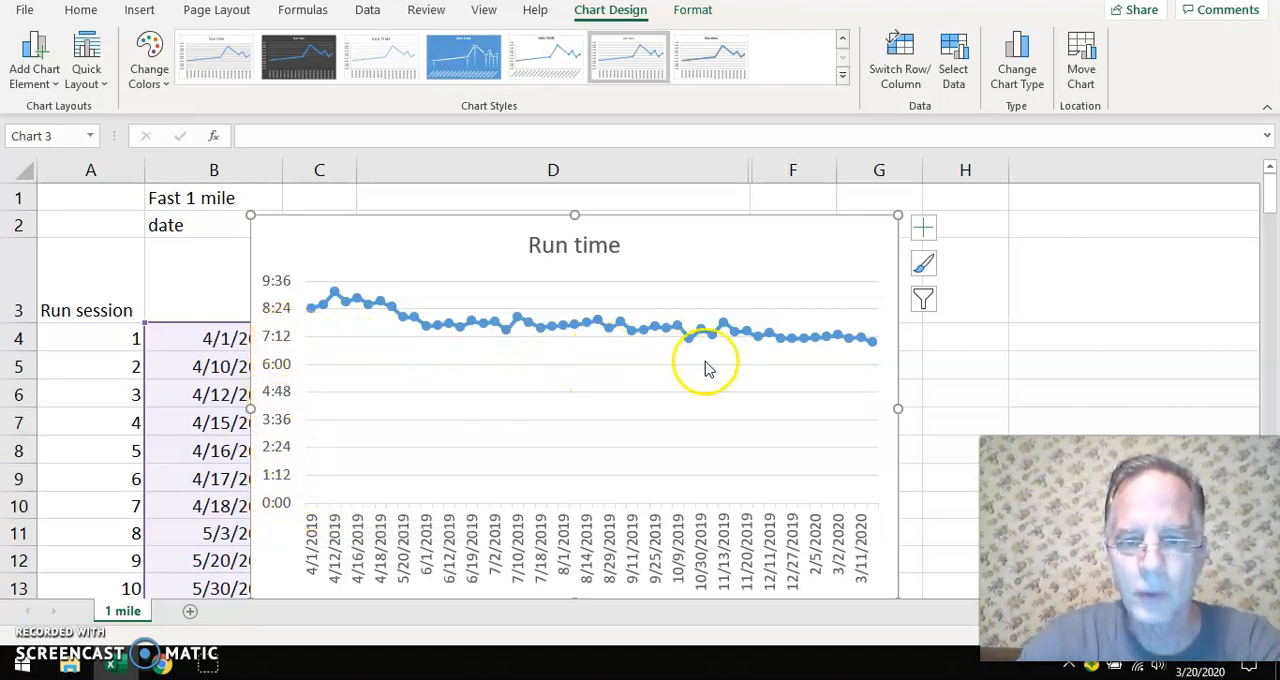
left_click(270, 418)
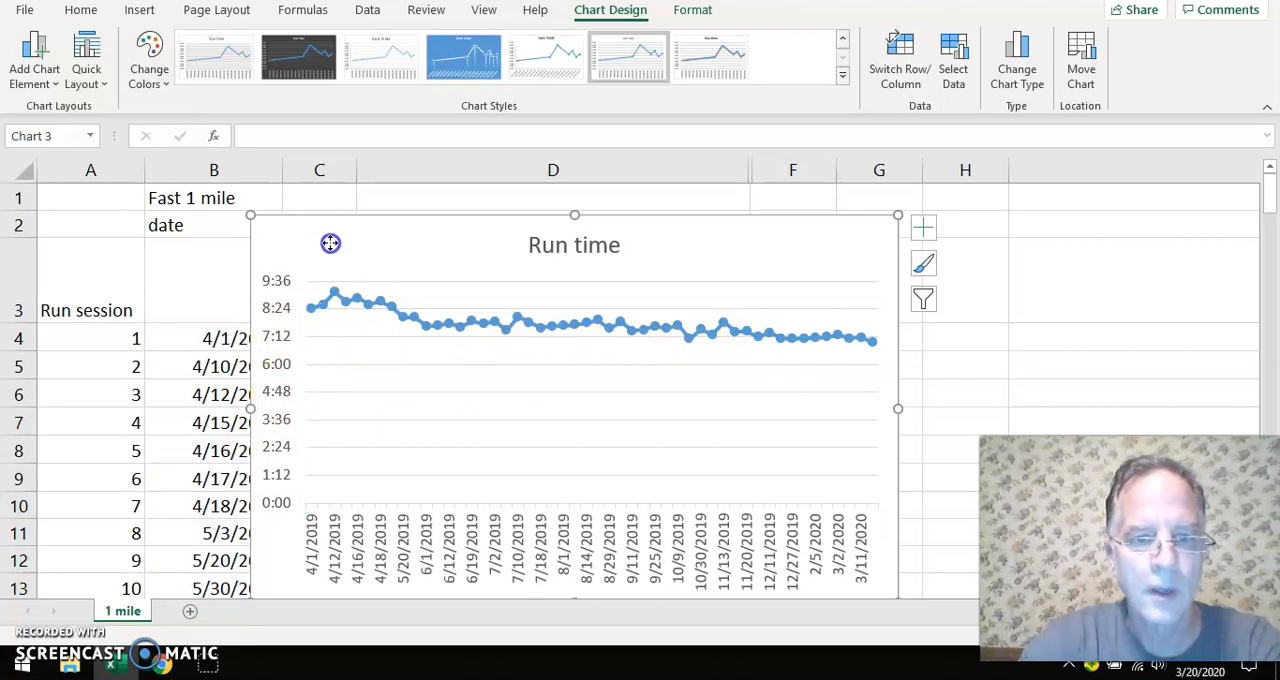
left_click_drag(331, 243, 530, 244)
left_click(472, 367)
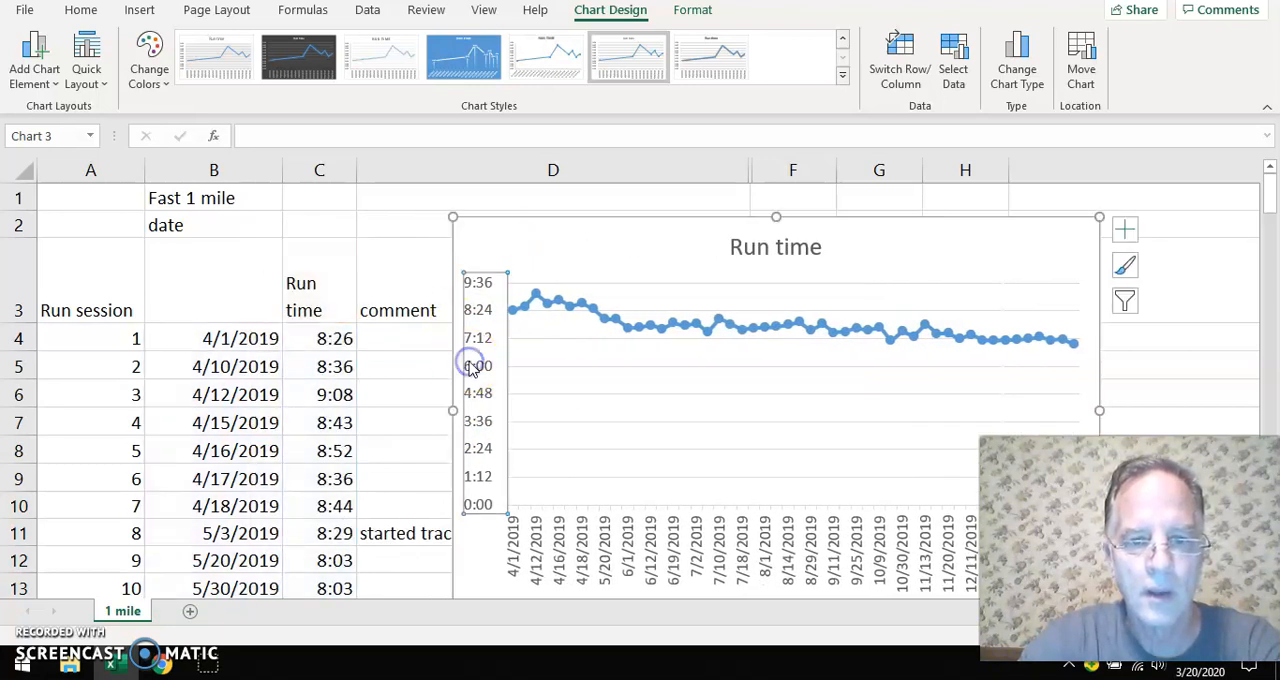
right_click(480, 366)
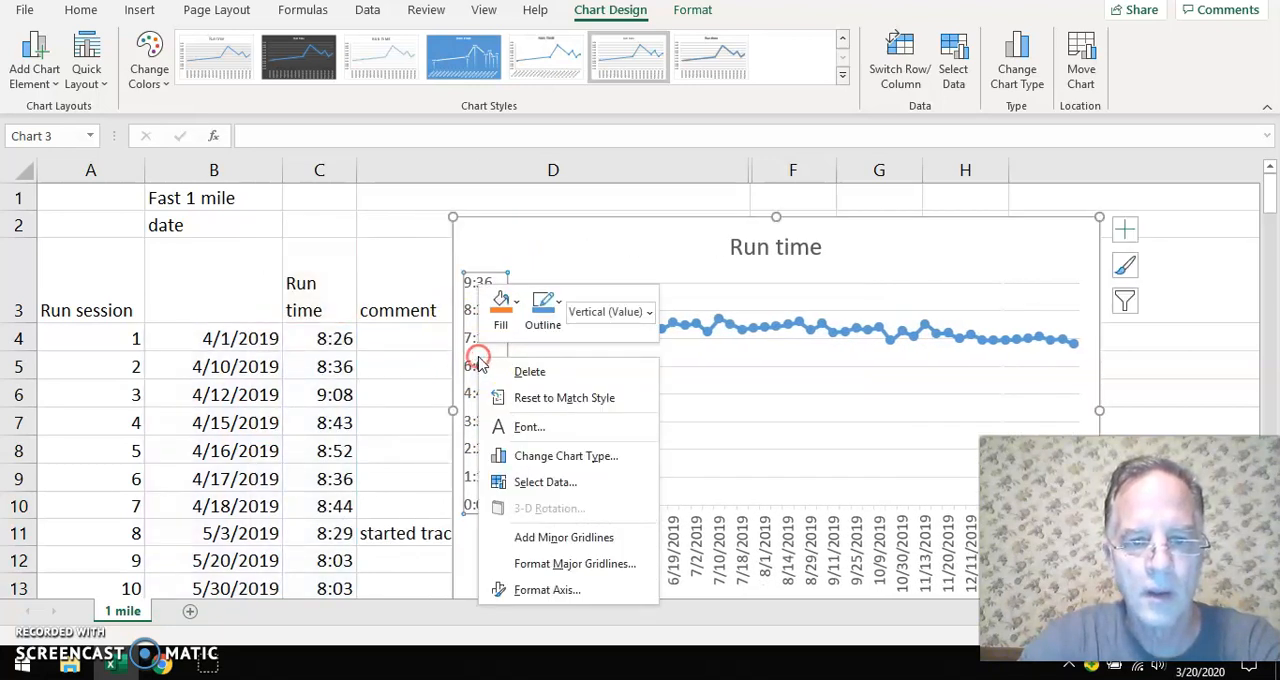
left_click(545, 591)
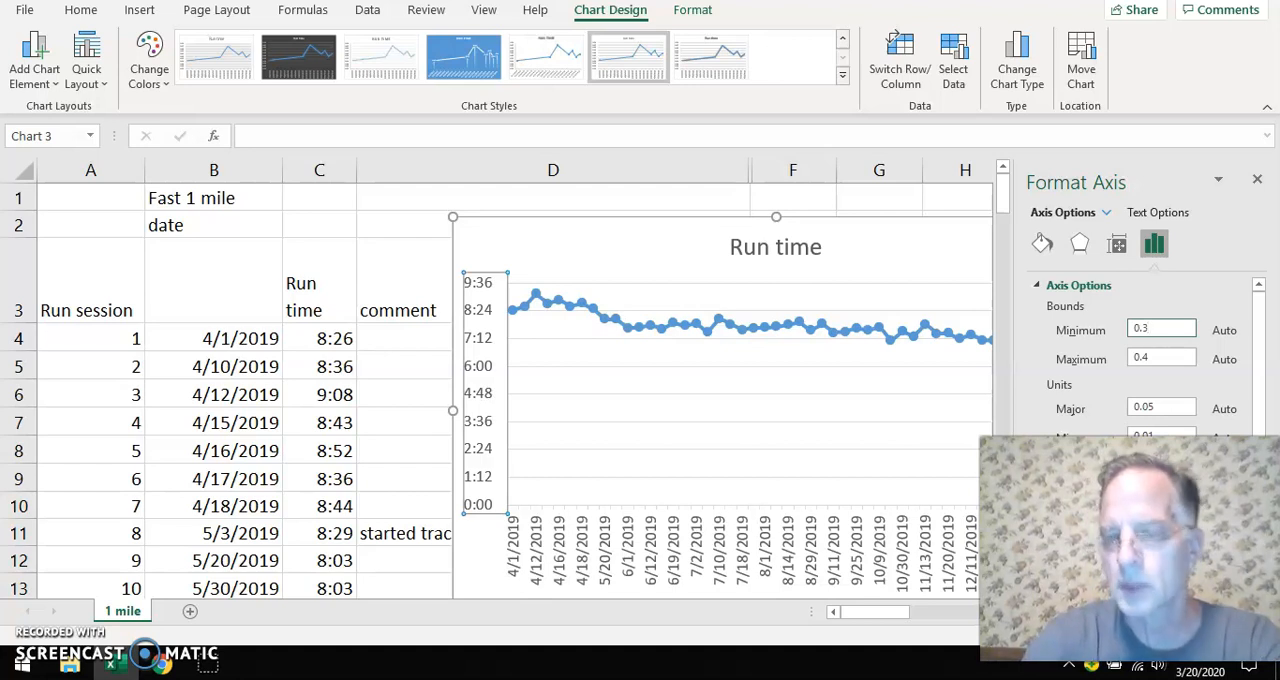
key("Return")
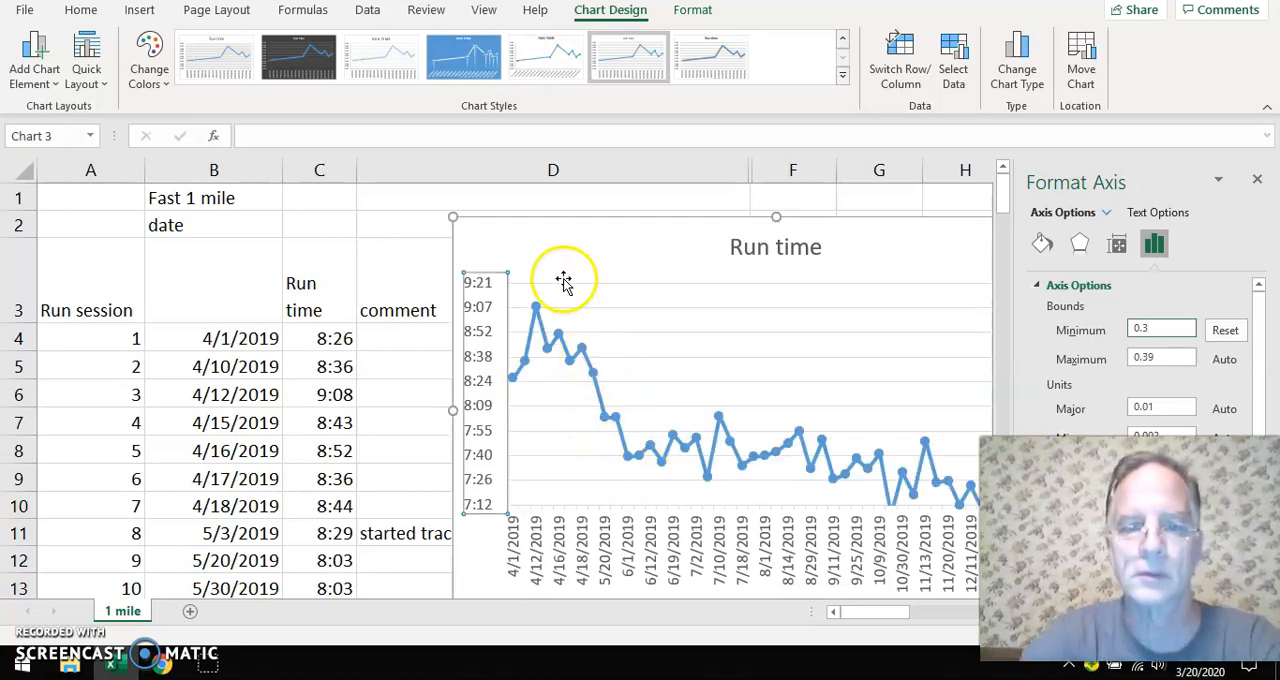
Set the minimum bound of the chart's vertical axis to 0.26 and close the axis formatting
left_click_drag(537, 250, 421, 235)
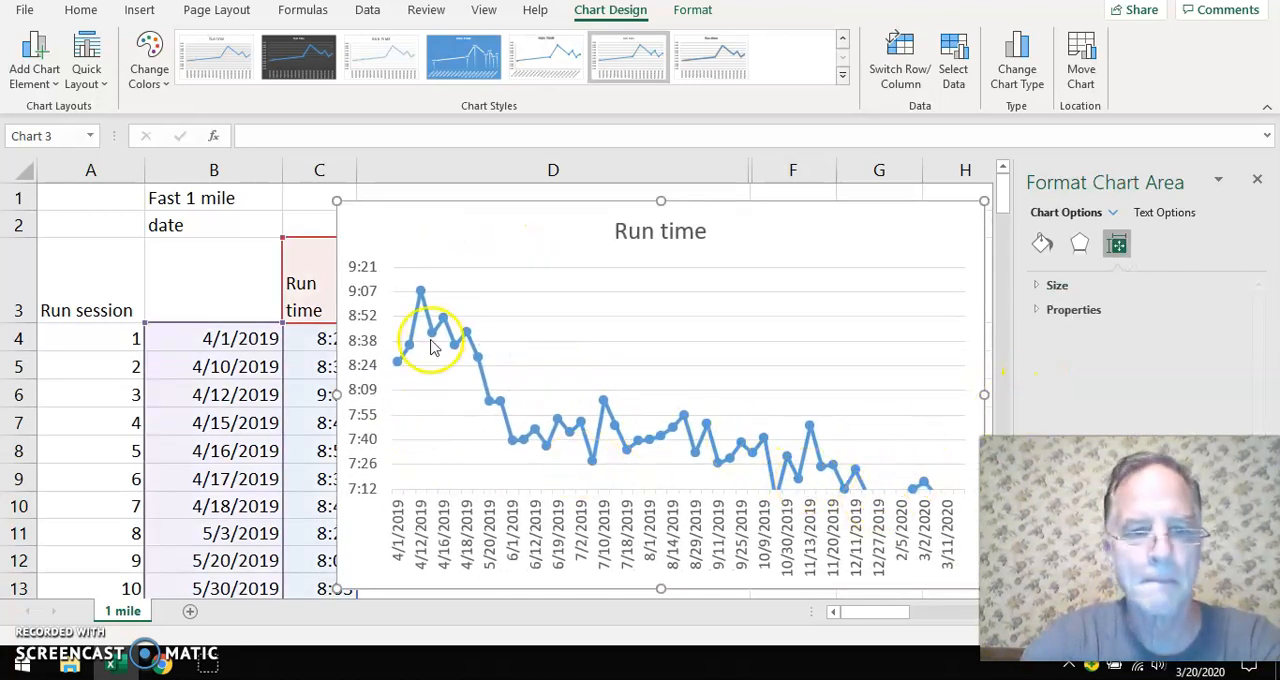
right_click(363, 438)
left_click(437, 424)
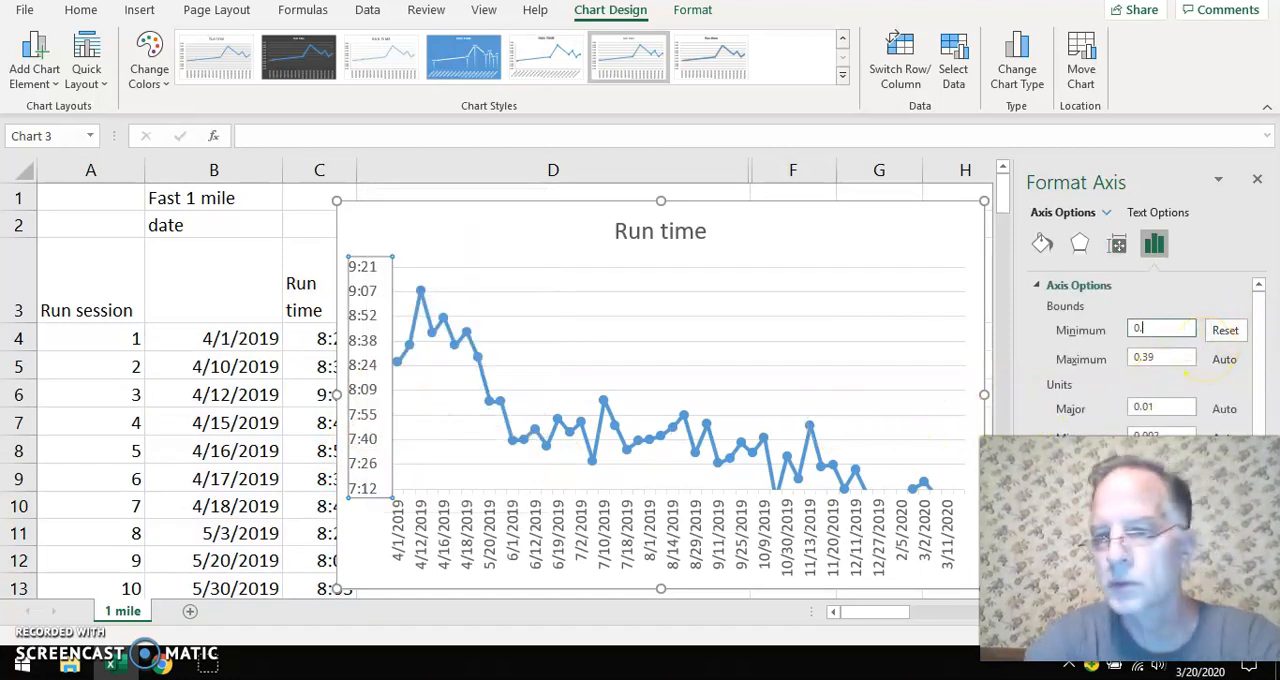
key("Return")
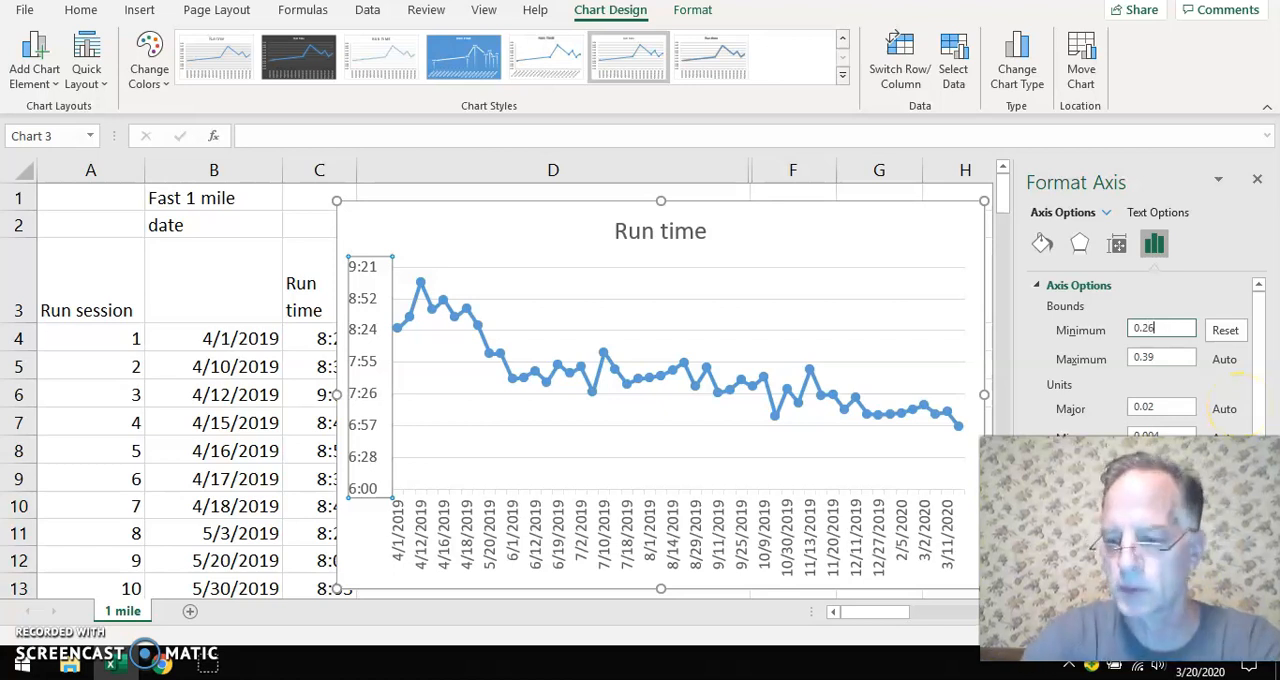
left_click(1230, 398)
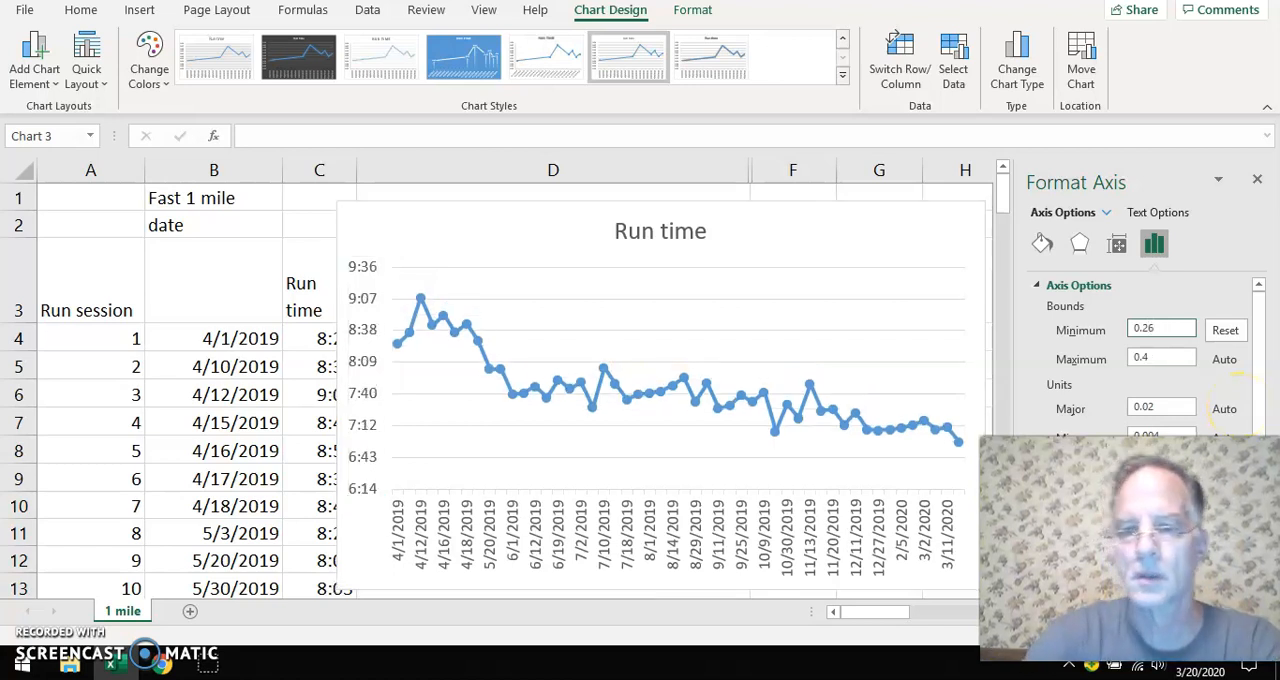
left_click(1257, 182)
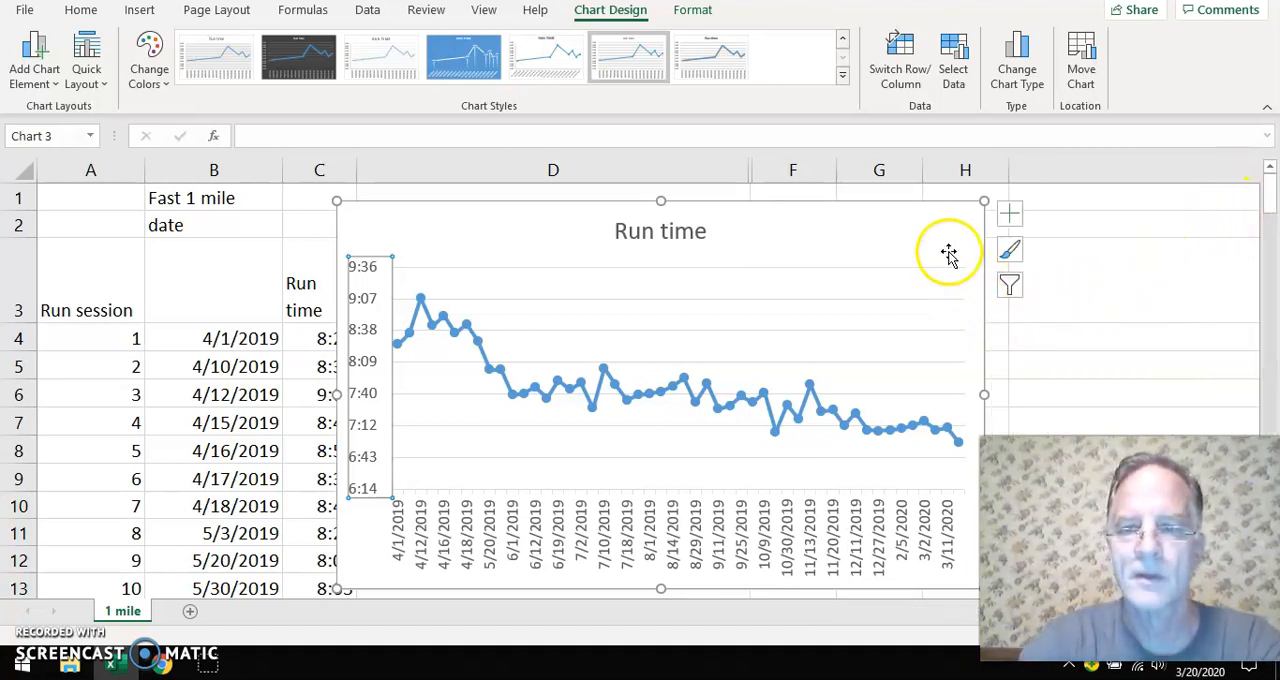
Move the Run time chart away from column C to uncover the run times and the start of the comments
left_click_drag(409, 229, 686, 223)
scroll(499, 407, "down", 1)
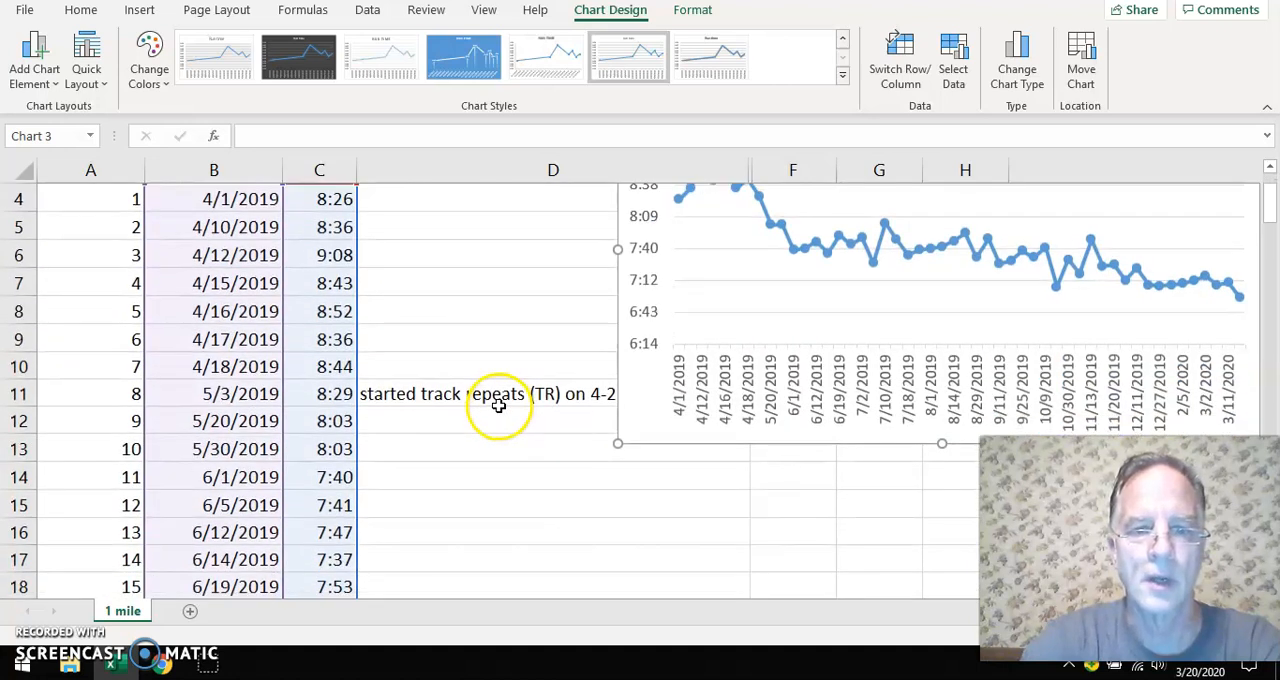
Reposition the Run time chart lower on the sheet and clear of the track repeats comment in D11
left_click_drag(647, 421, 677, 423)
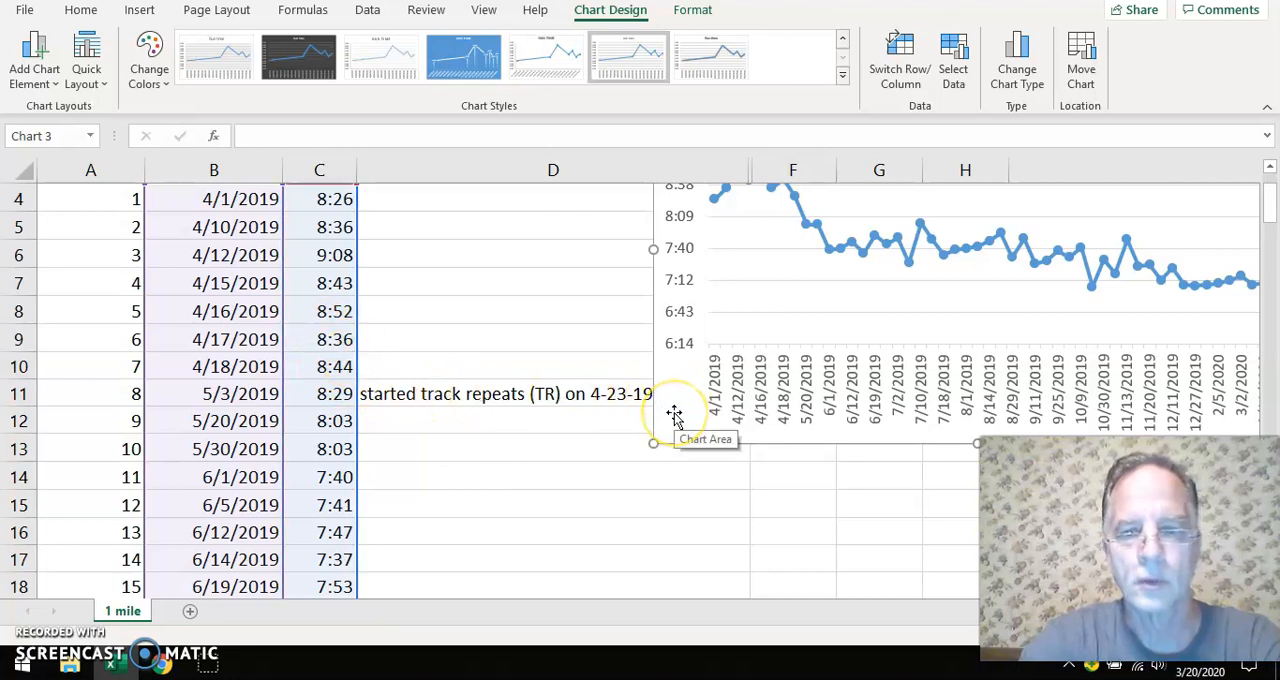
left_click_drag(675, 418, 634, 471)
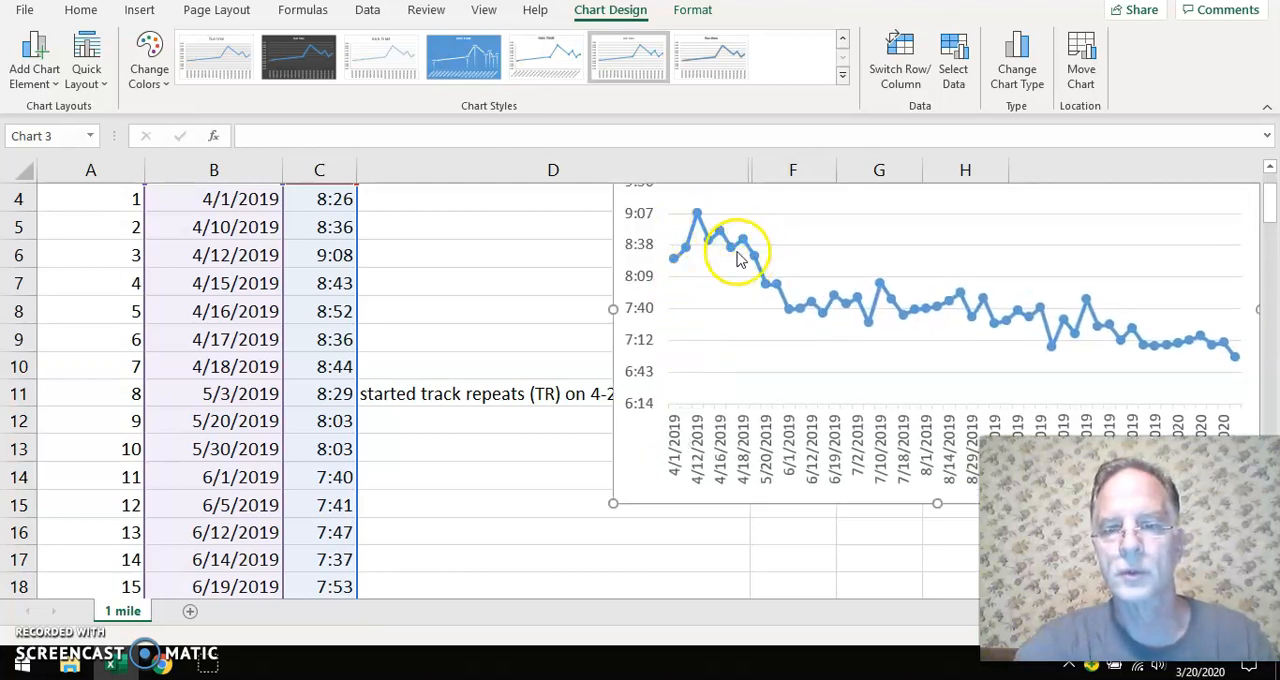
left_click_drag(626, 483, 680, 466)
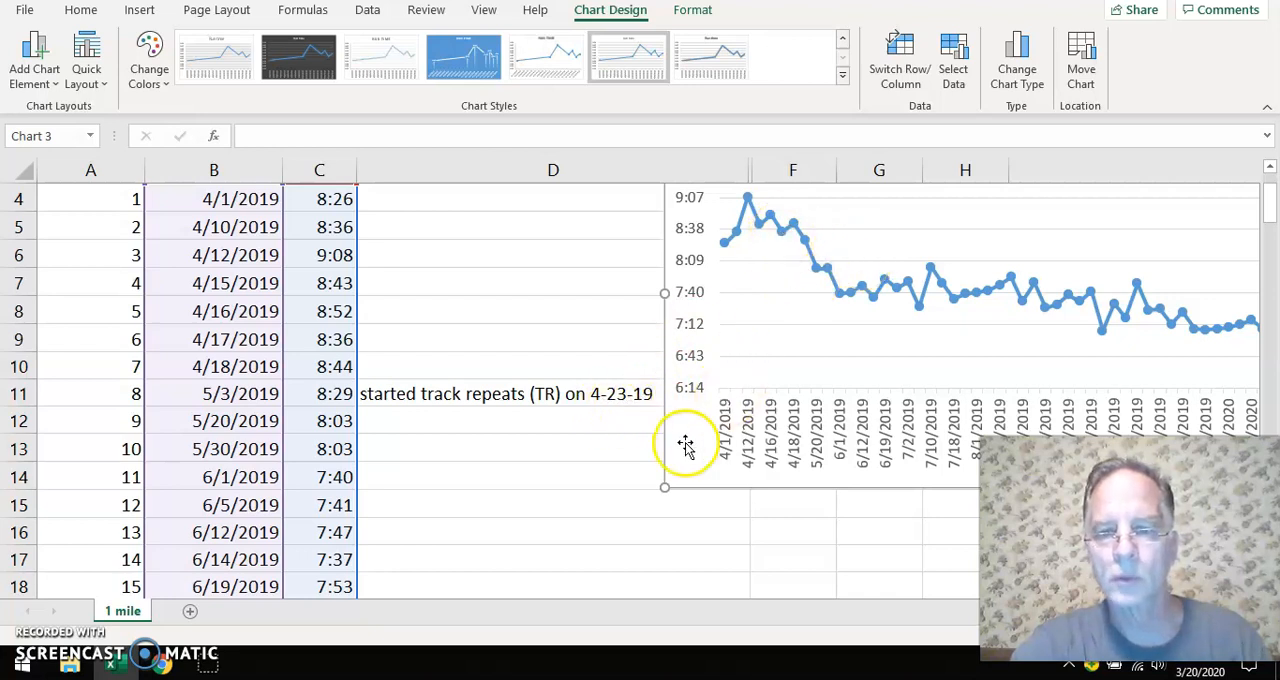
left_click_drag(684, 450, 684, 500)
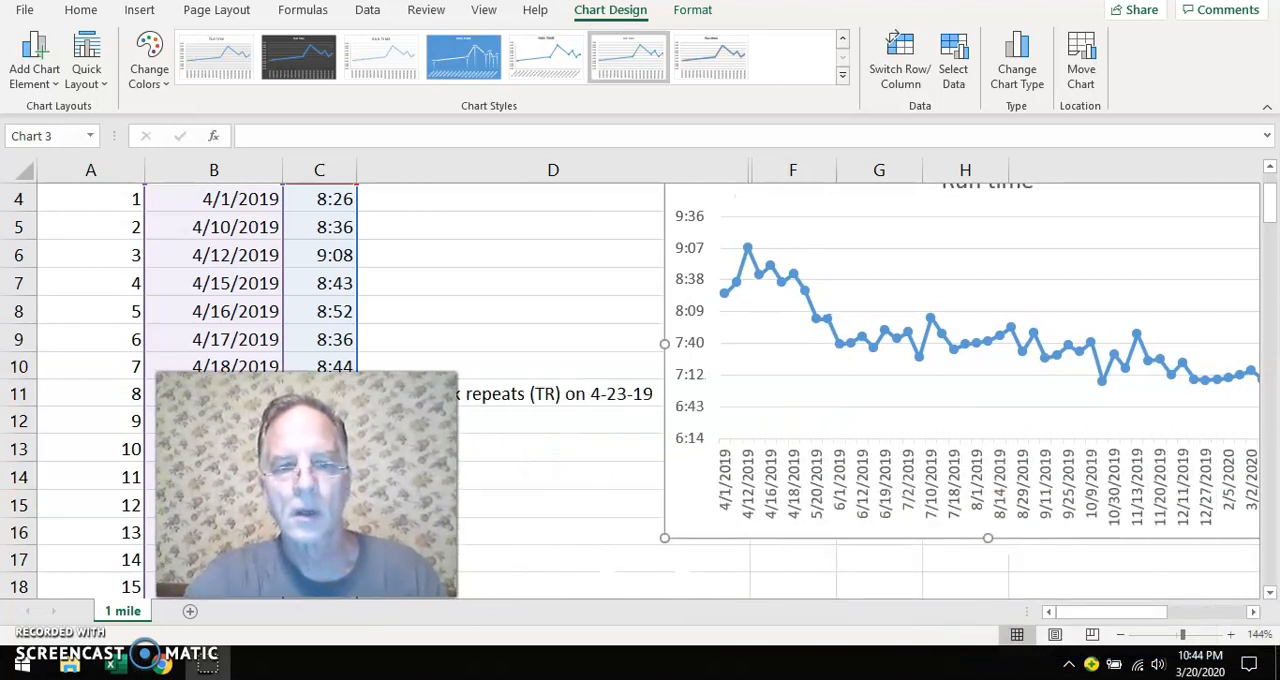
Examine the chart's run times around the start of track repeats, from 5/3/2019 through the summer of 2019
mouse_move(790, 280)
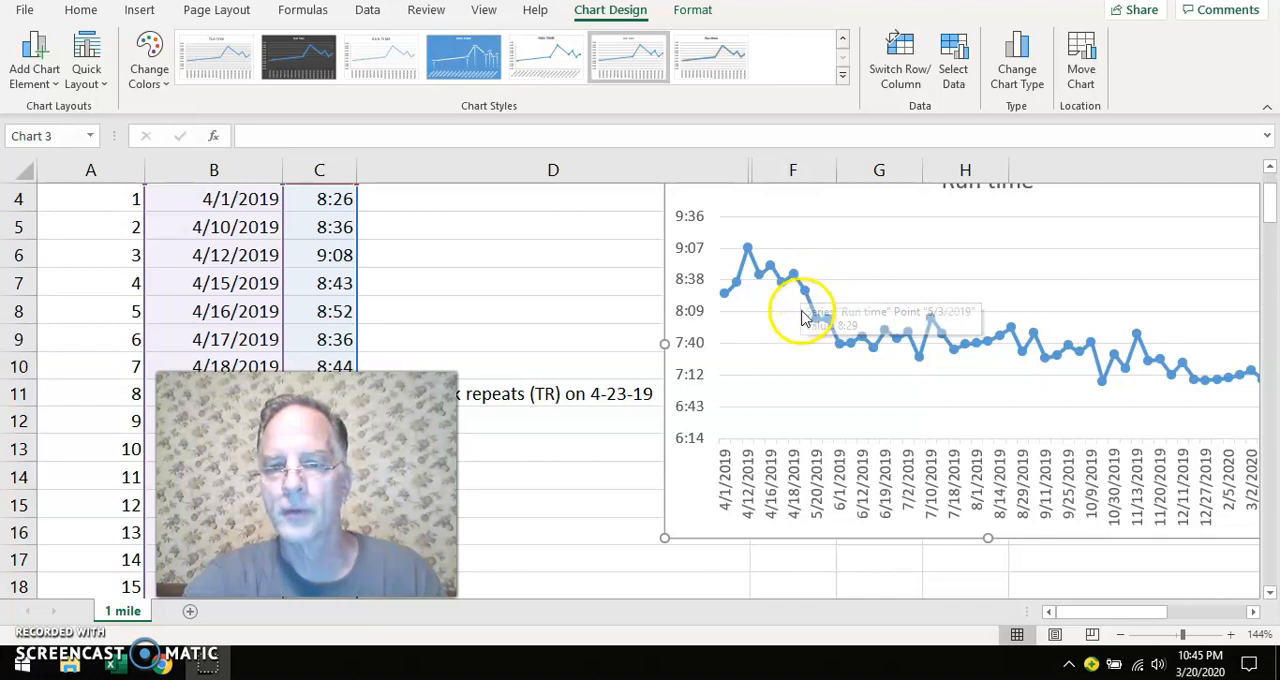
mouse_move(818, 326)
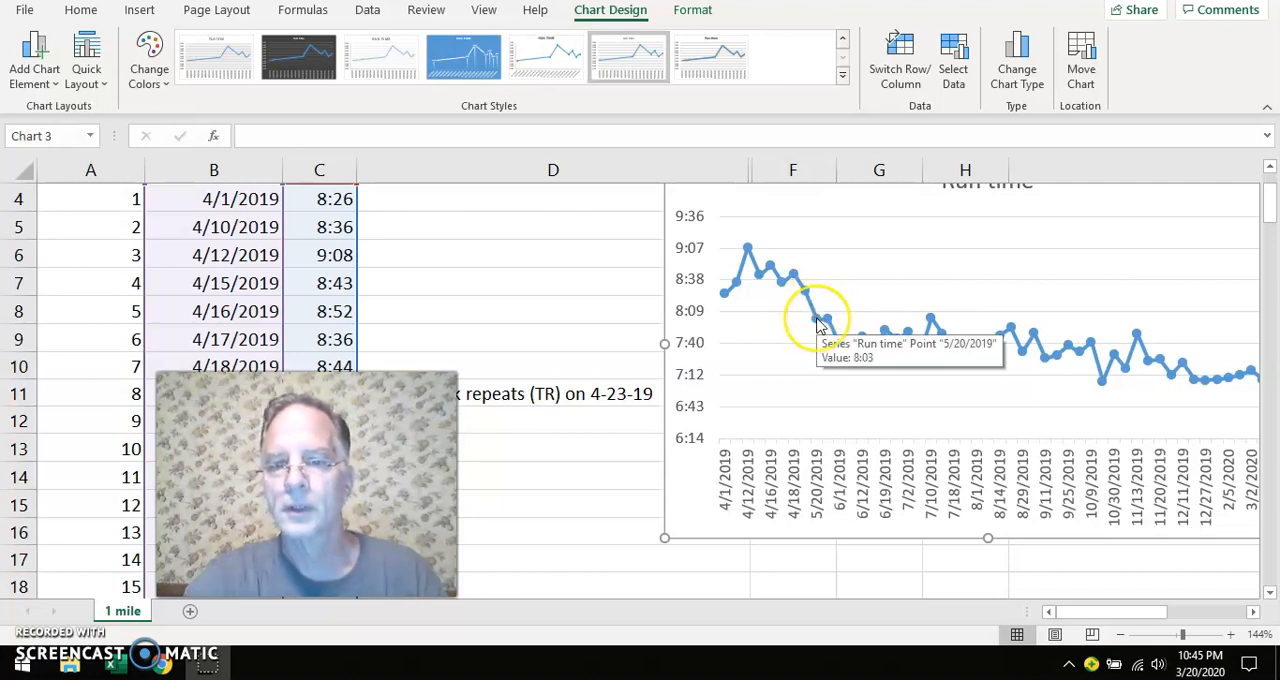
left_click(815, 314)
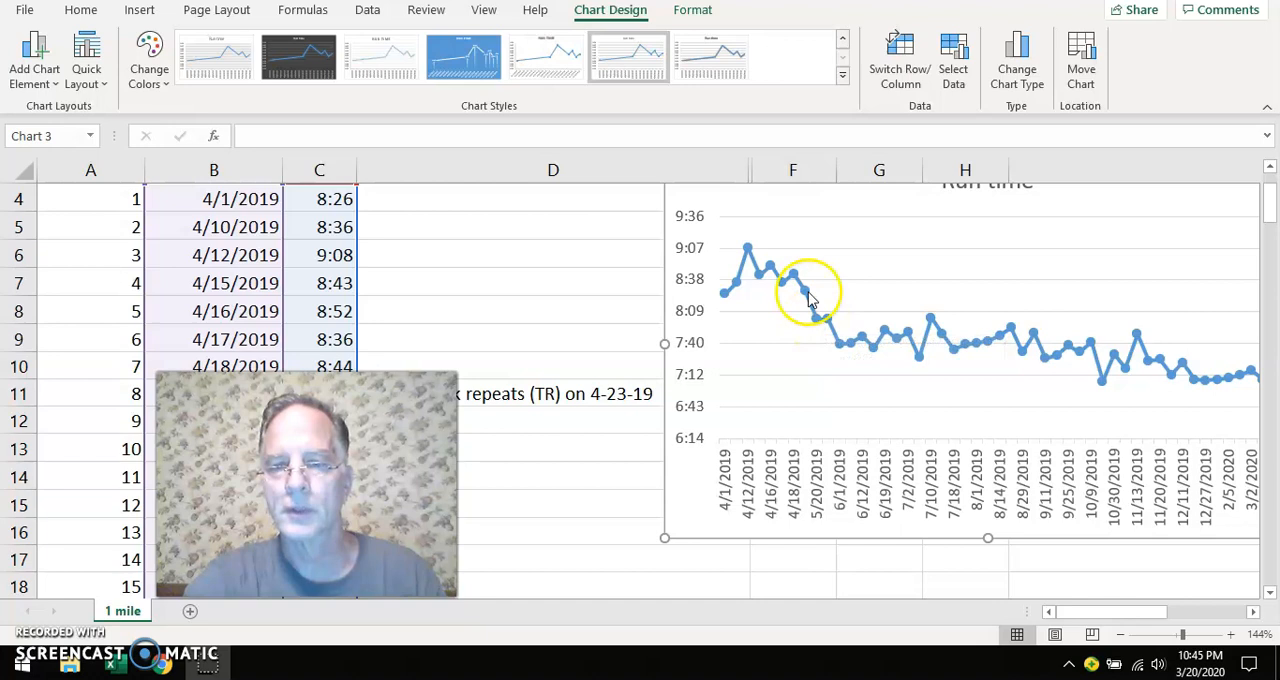
mouse_move(818, 313)
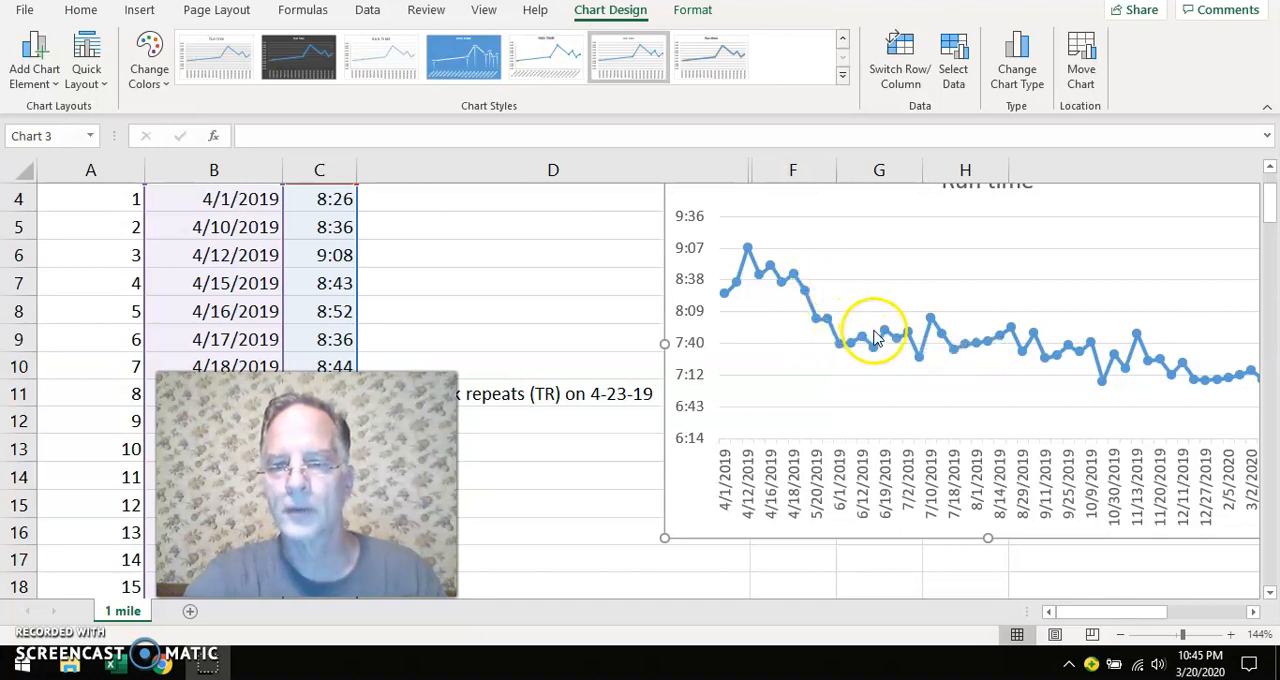
mouse_move(934, 324)
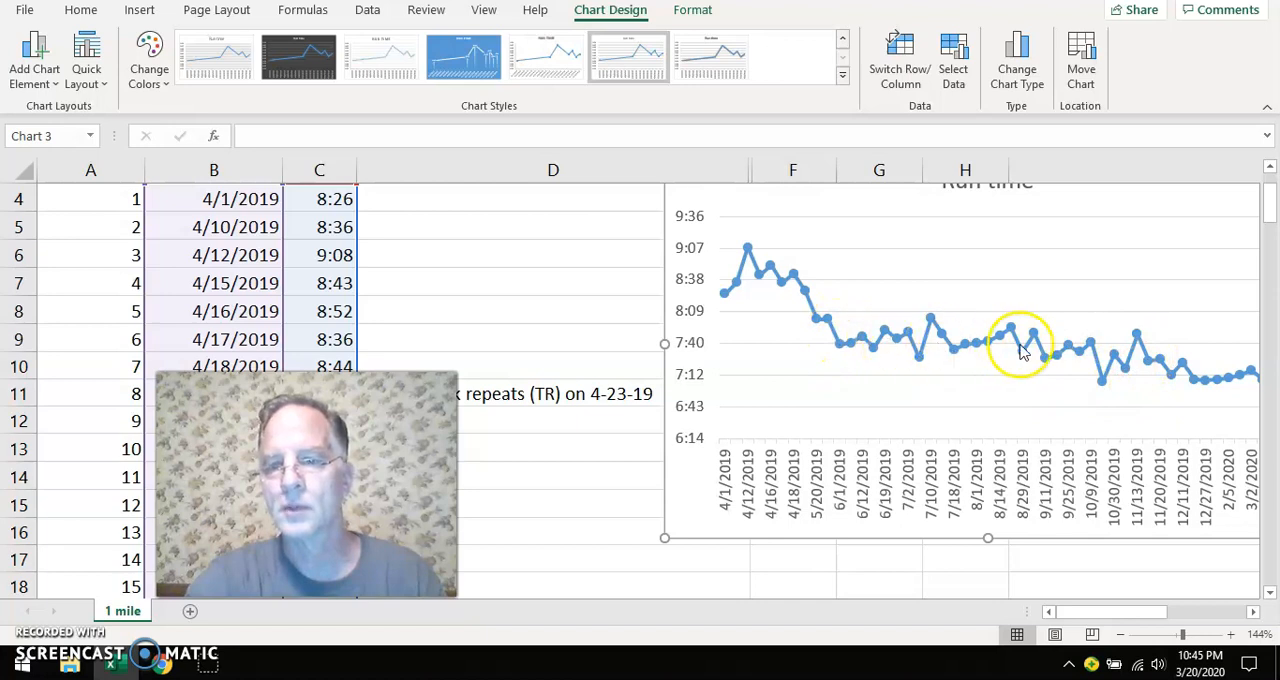
Move the Run time chart back over column D until its full date range is in view, and deselect it
left_click_drag(689, 509, 624, 514)
left_click(534, 460)
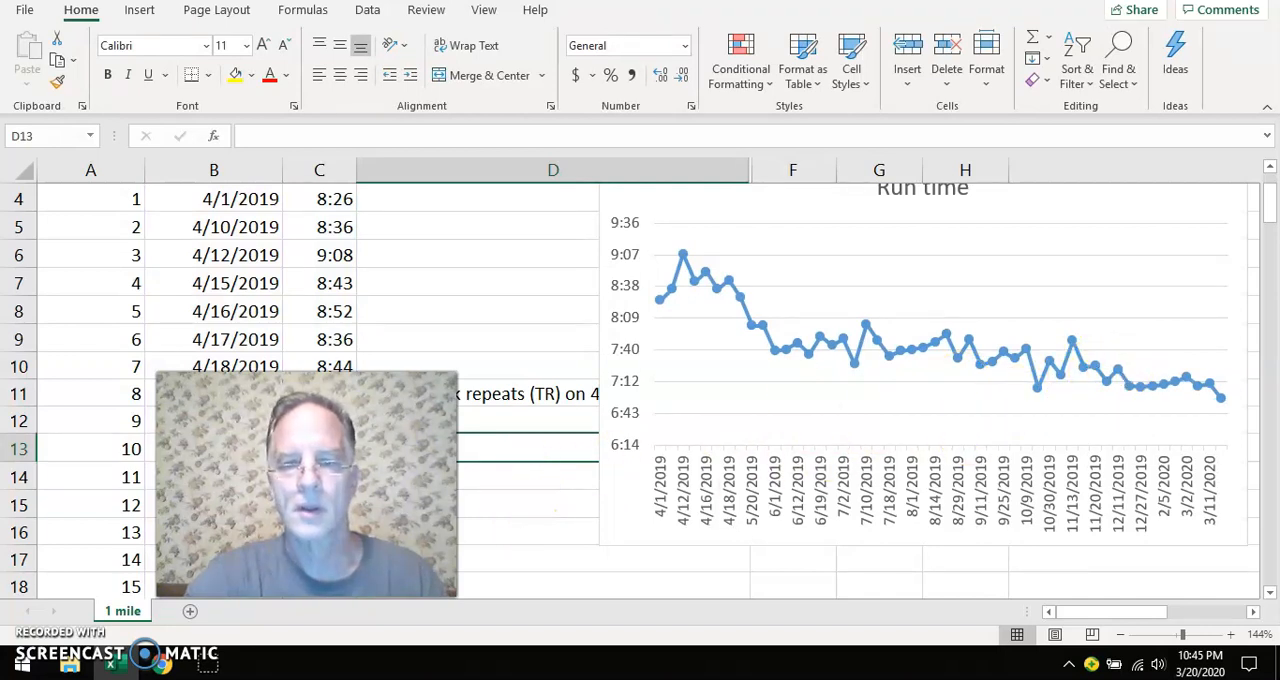
Read the Fartlek training comment in D32 and examine the chart's run times from September to December 2019
scroll(508, 460, "down", 2)
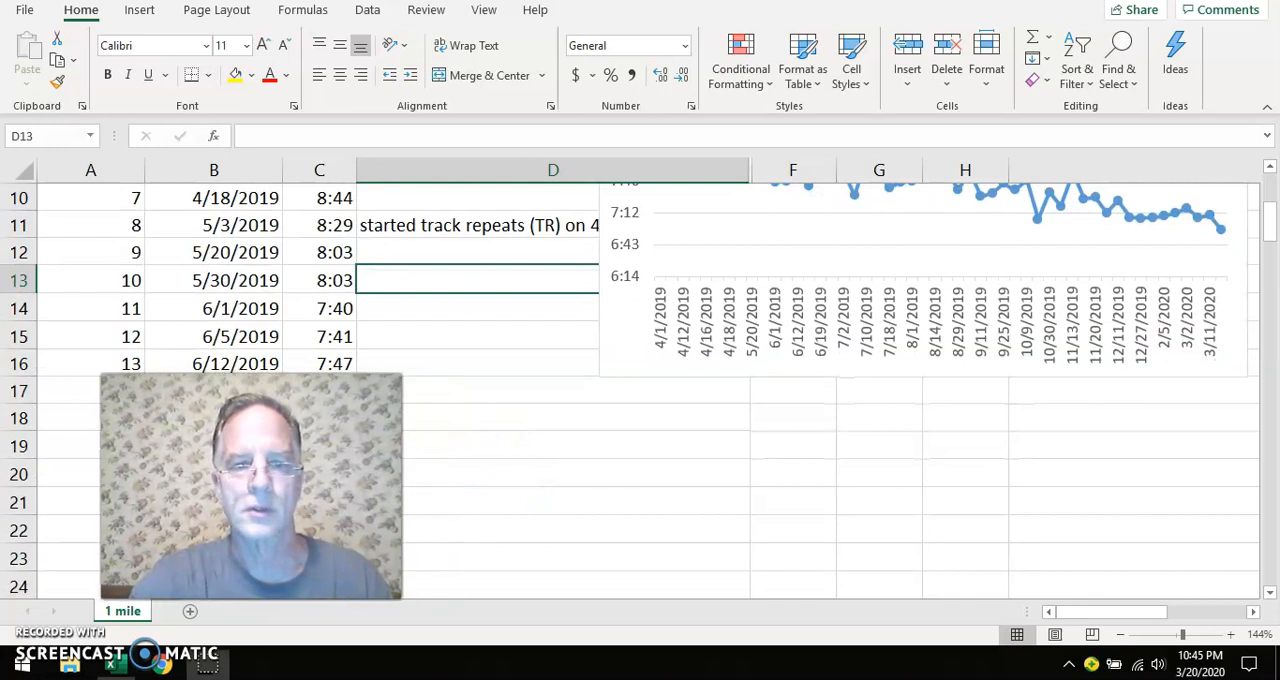
scroll(486, 443, "down", 4)
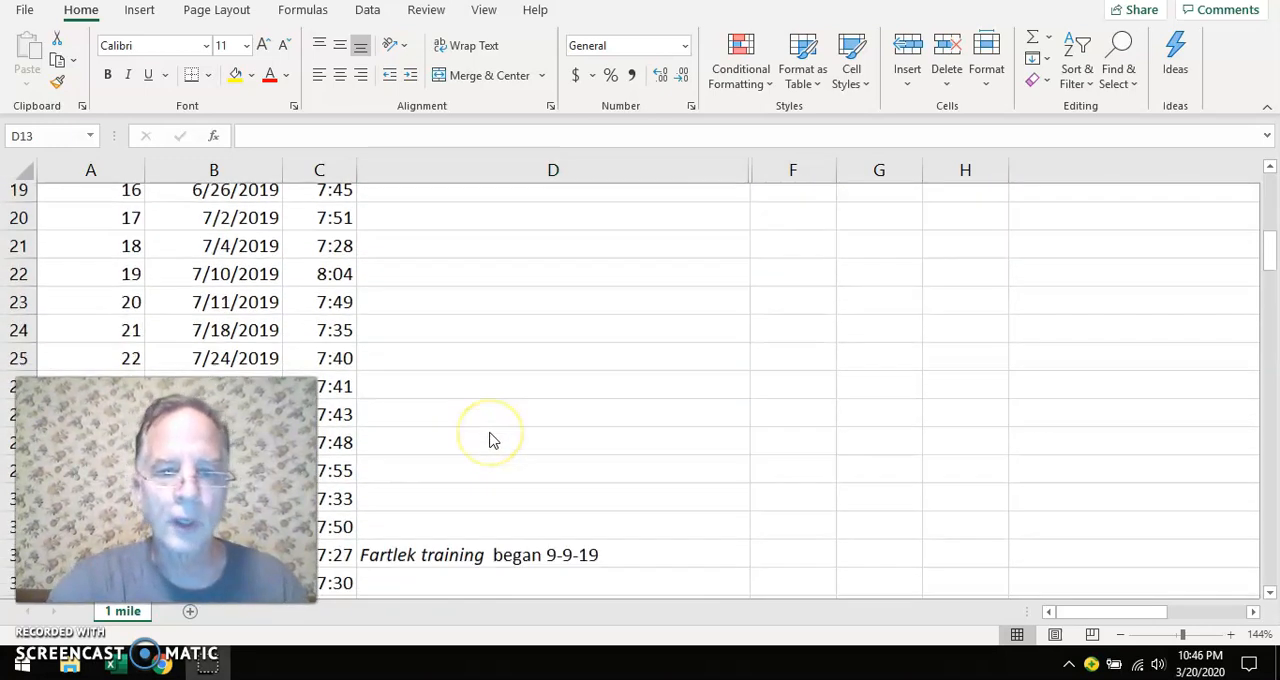
left_click(495, 470)
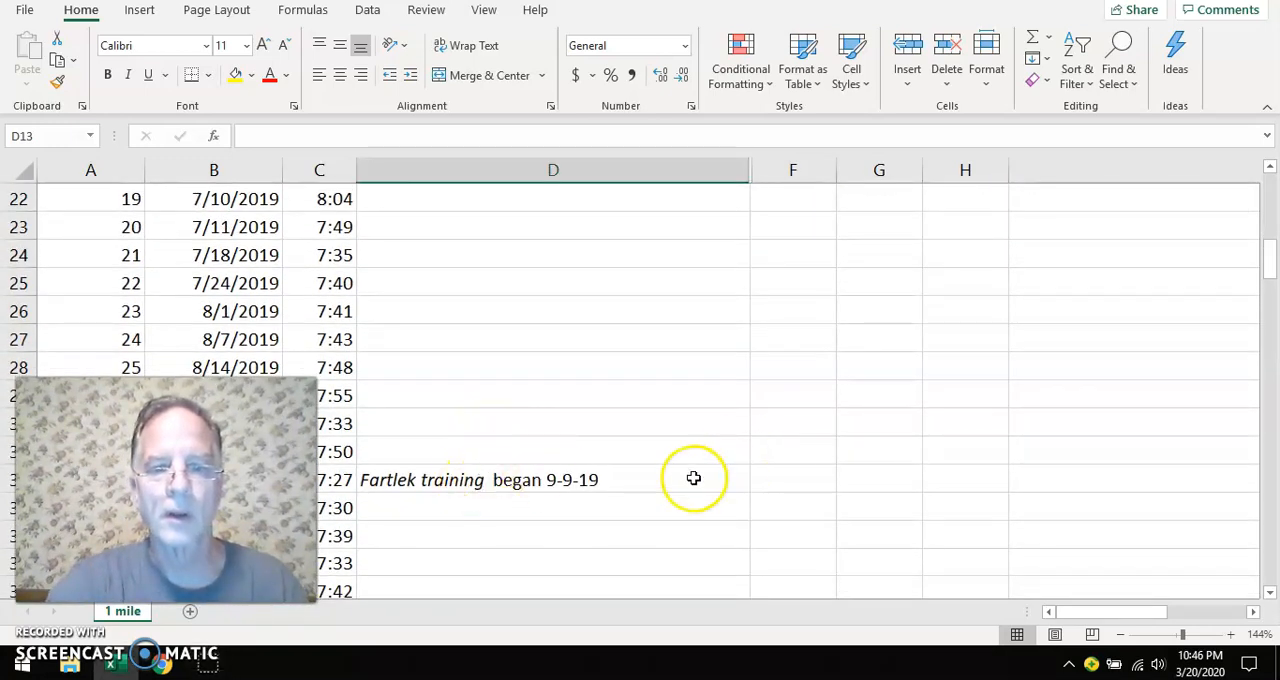
scroll(753, 458, "up", 3)
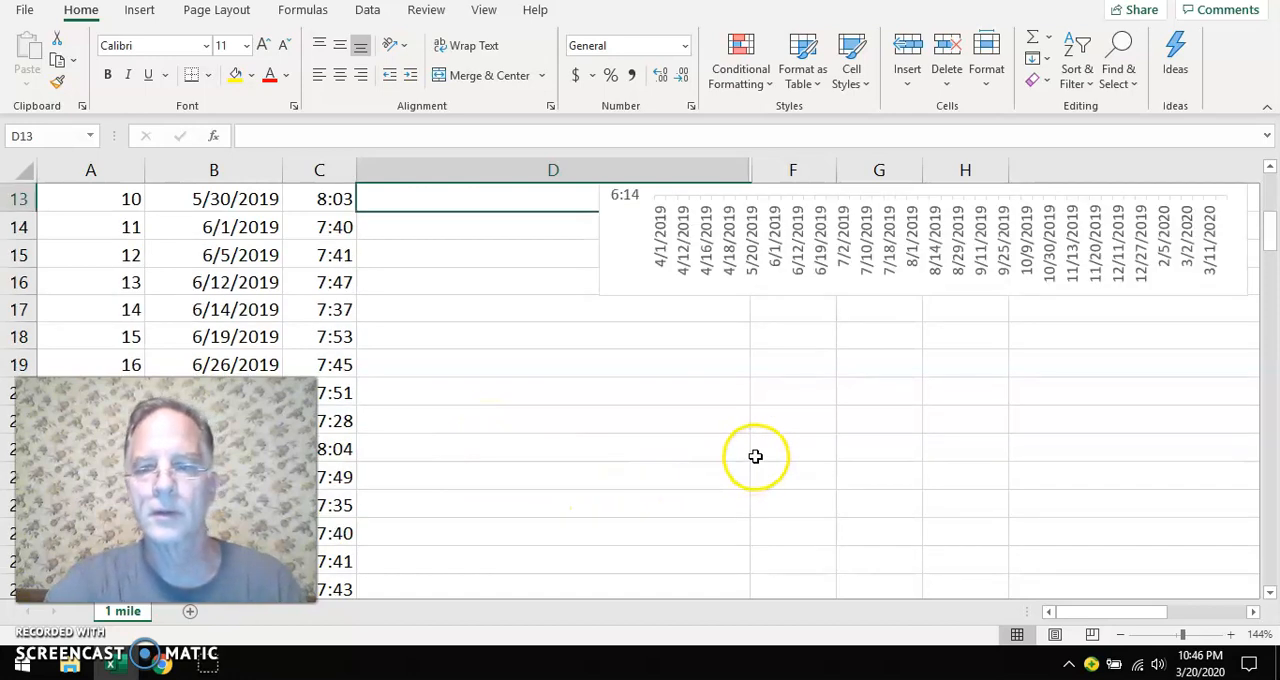
scroll(755, 456, "up", 3)
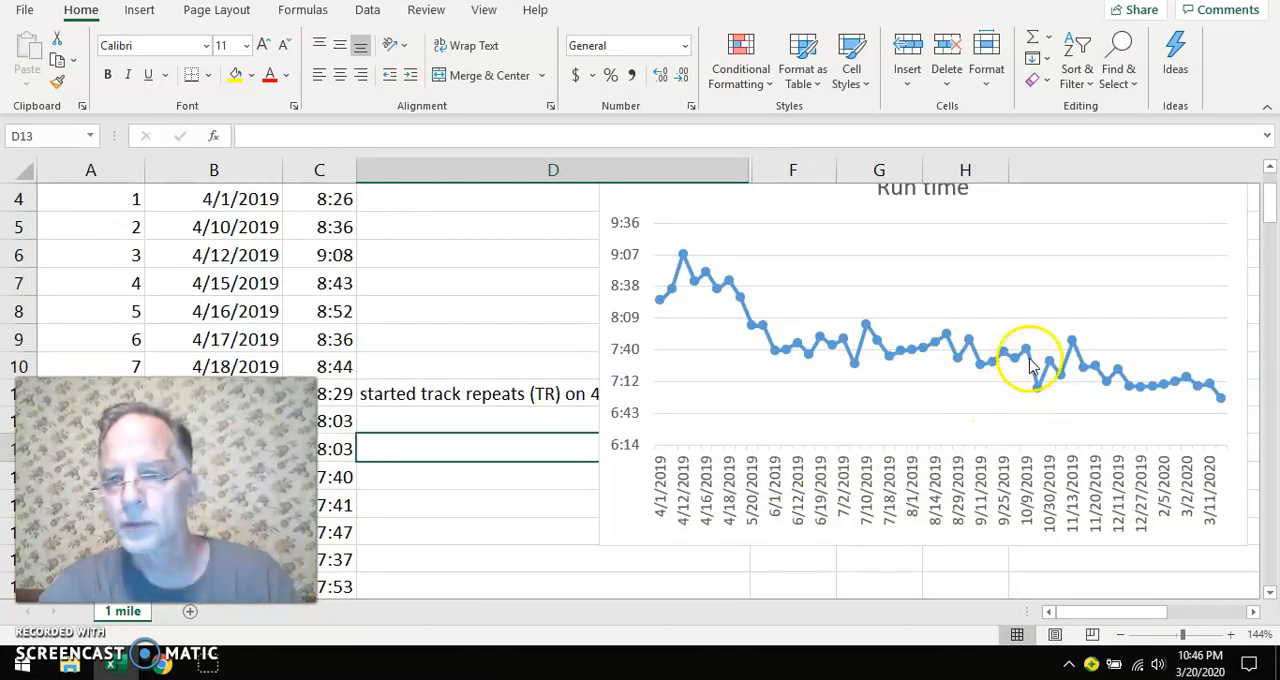
mouse_move(1032, 357)
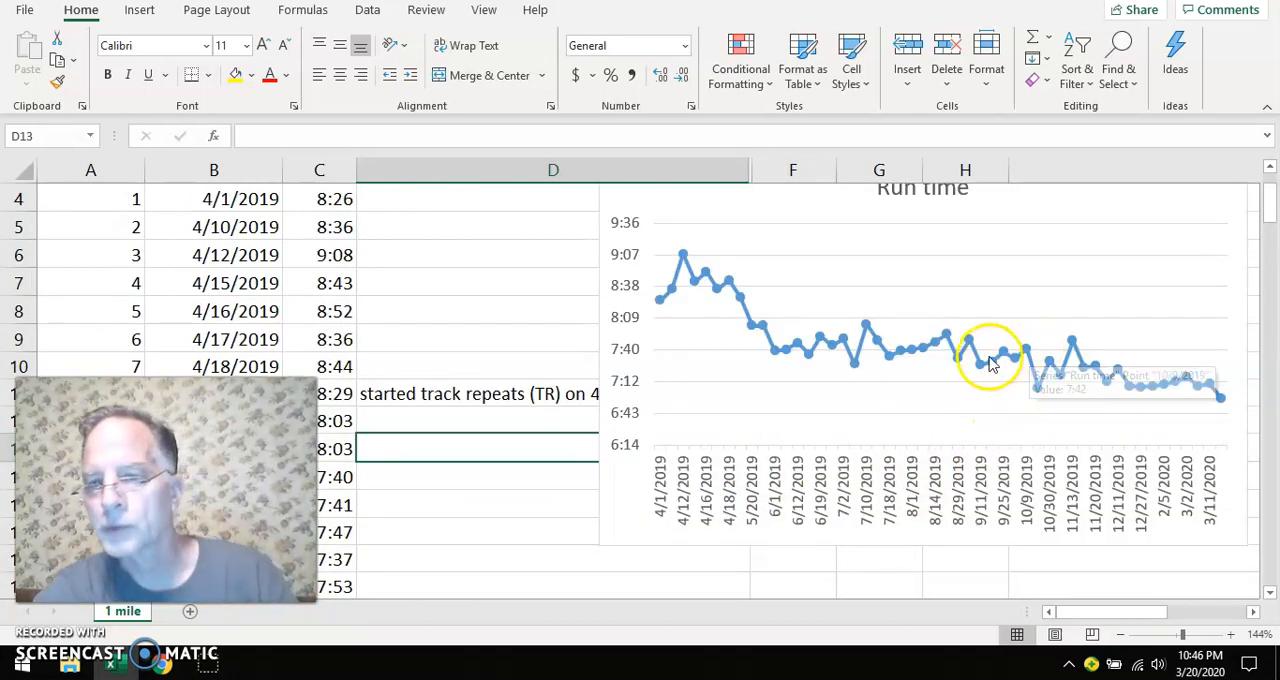
mouse_move(972, 350)
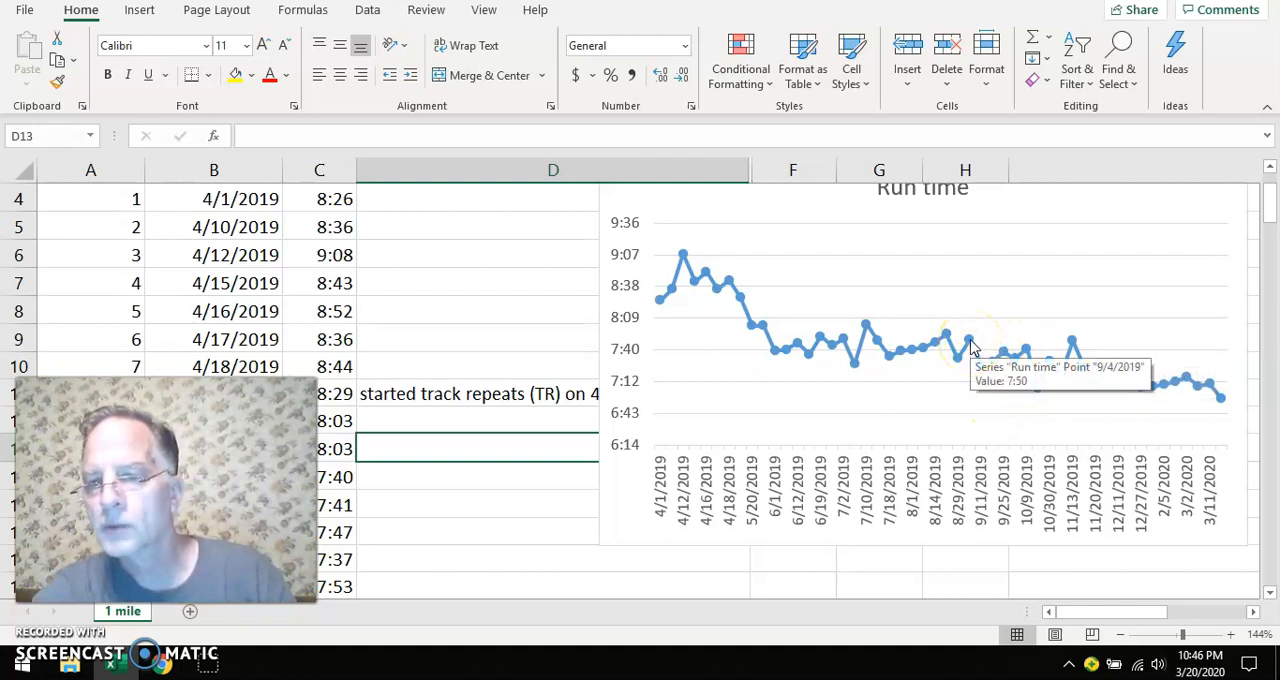
mouse_move(982, 372)
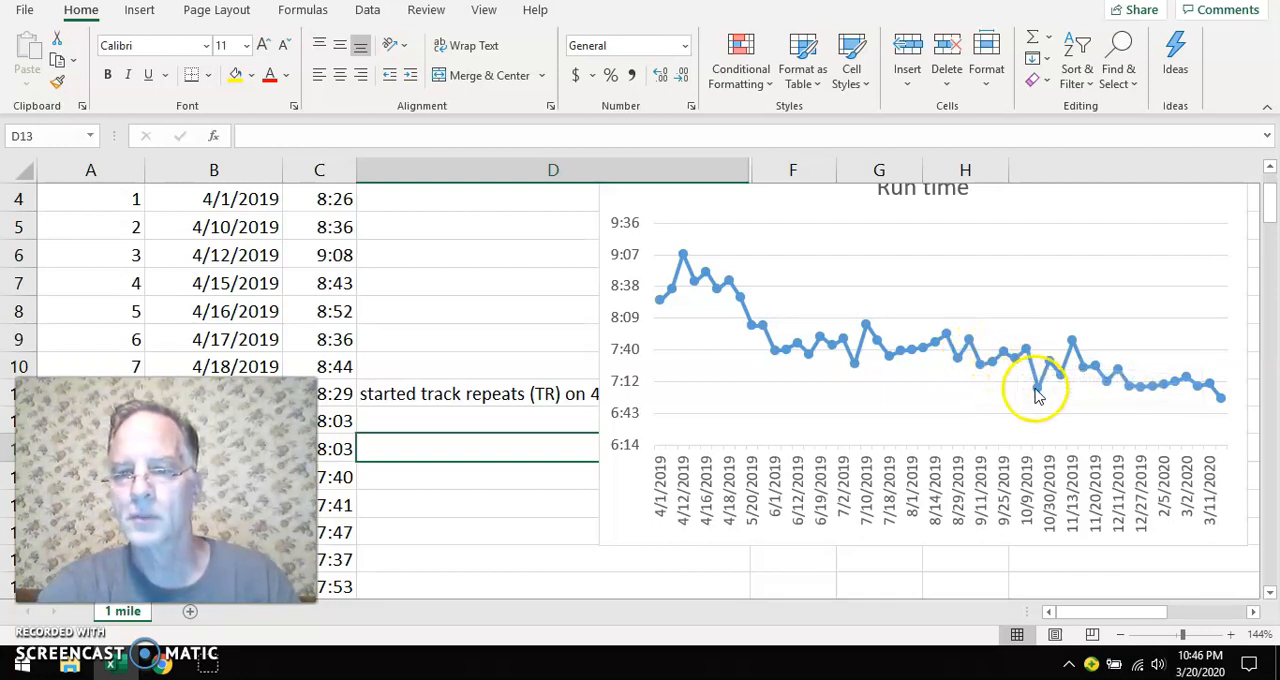
mouse_move(1038, 396)
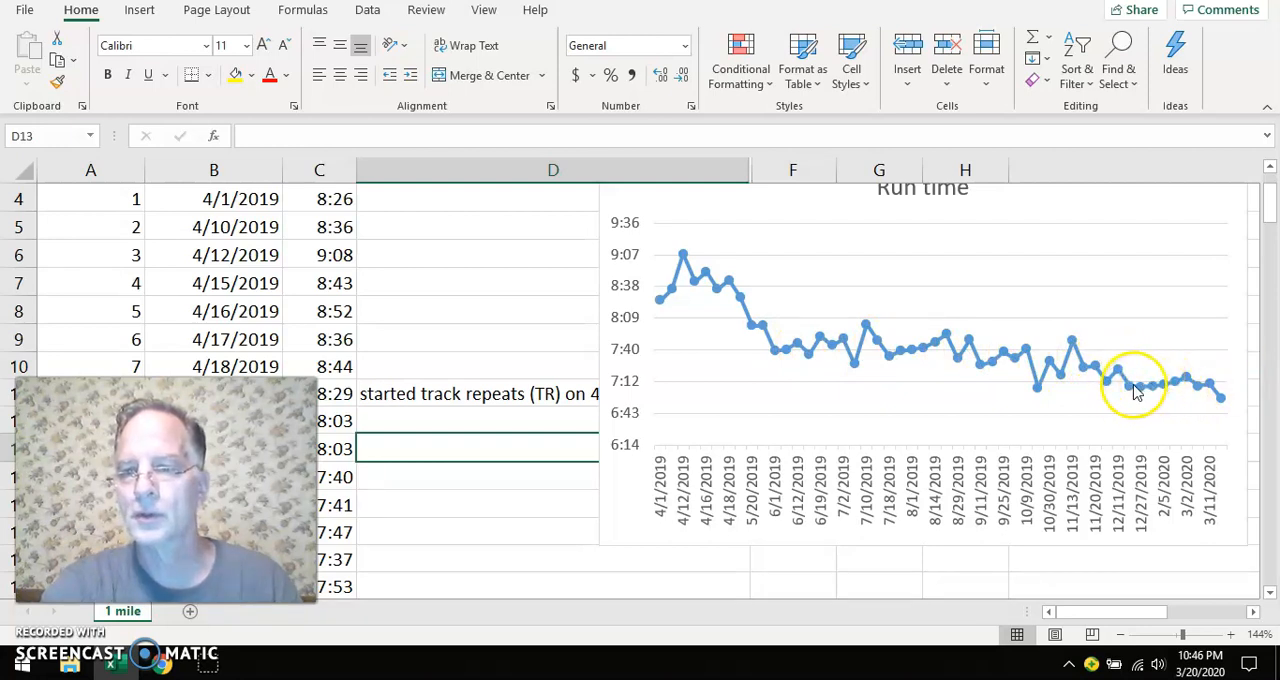
mouse_move(1135, 392)
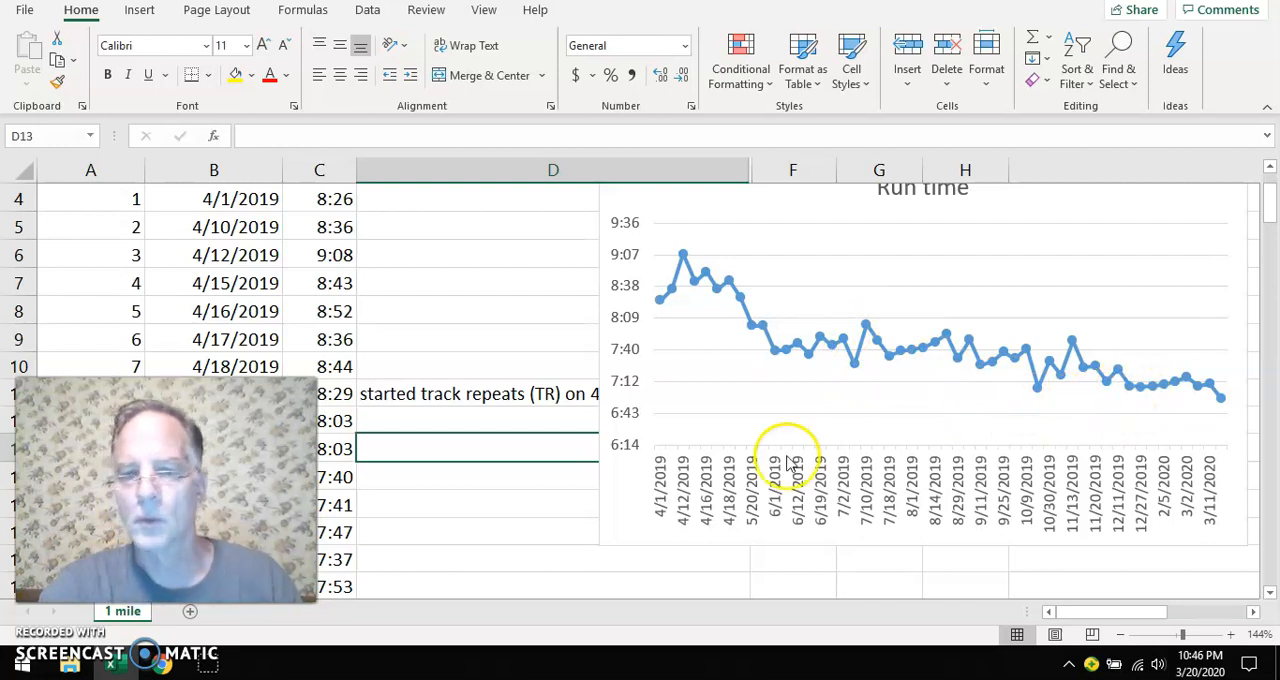
Read the hill repeats comment in D44 and examine the chart's run times around 12/18/2019
scroll(442, 467, "down", 3)
scroll(442, 469, "down", 6)
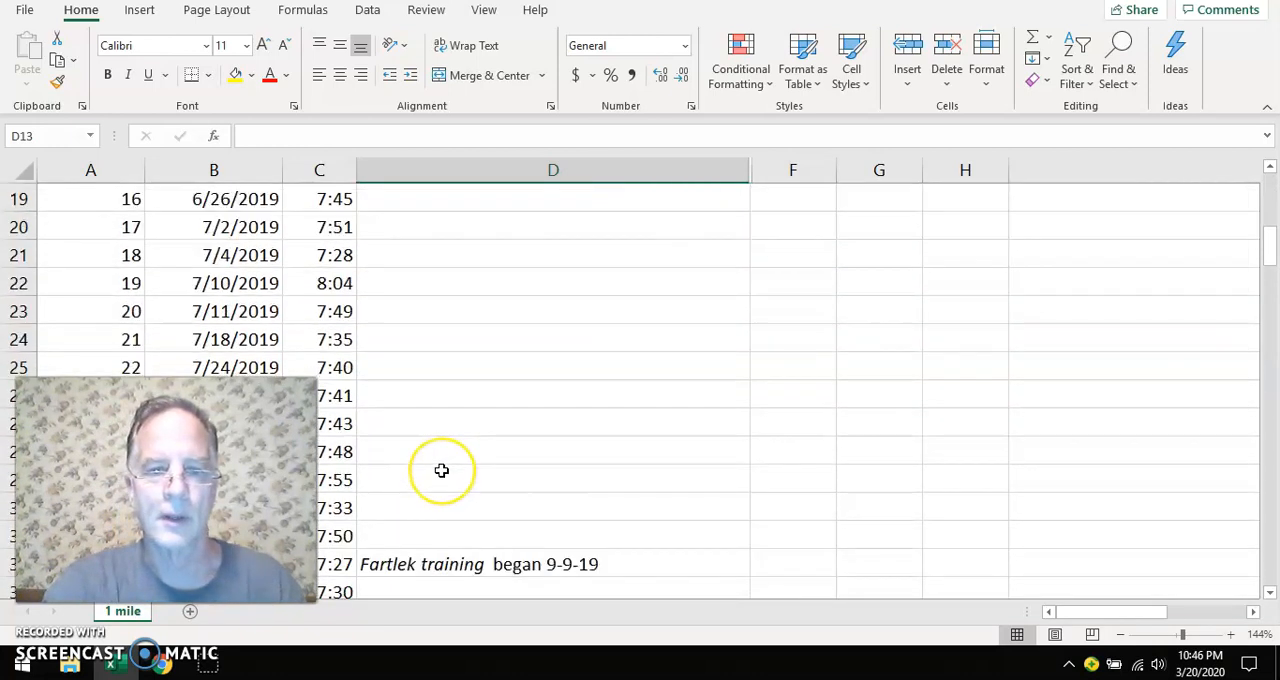
scroll(442, 470, "down", 1)
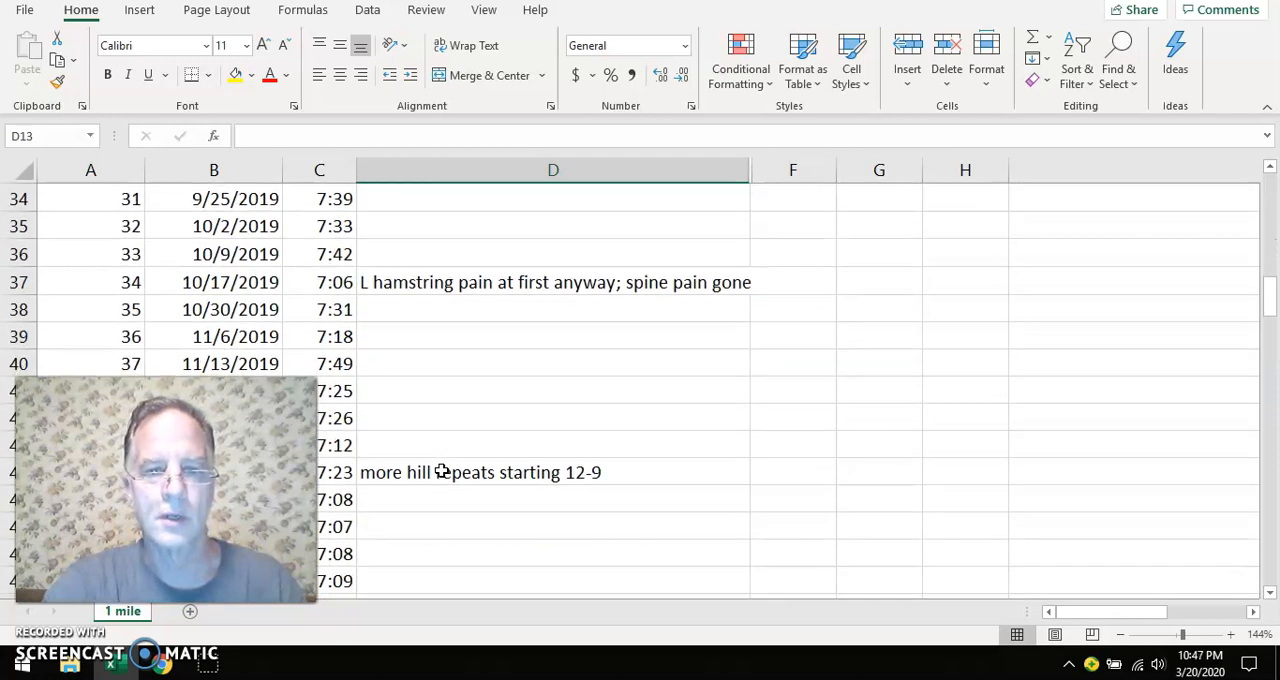
scroll(442, 471, "down", 1)
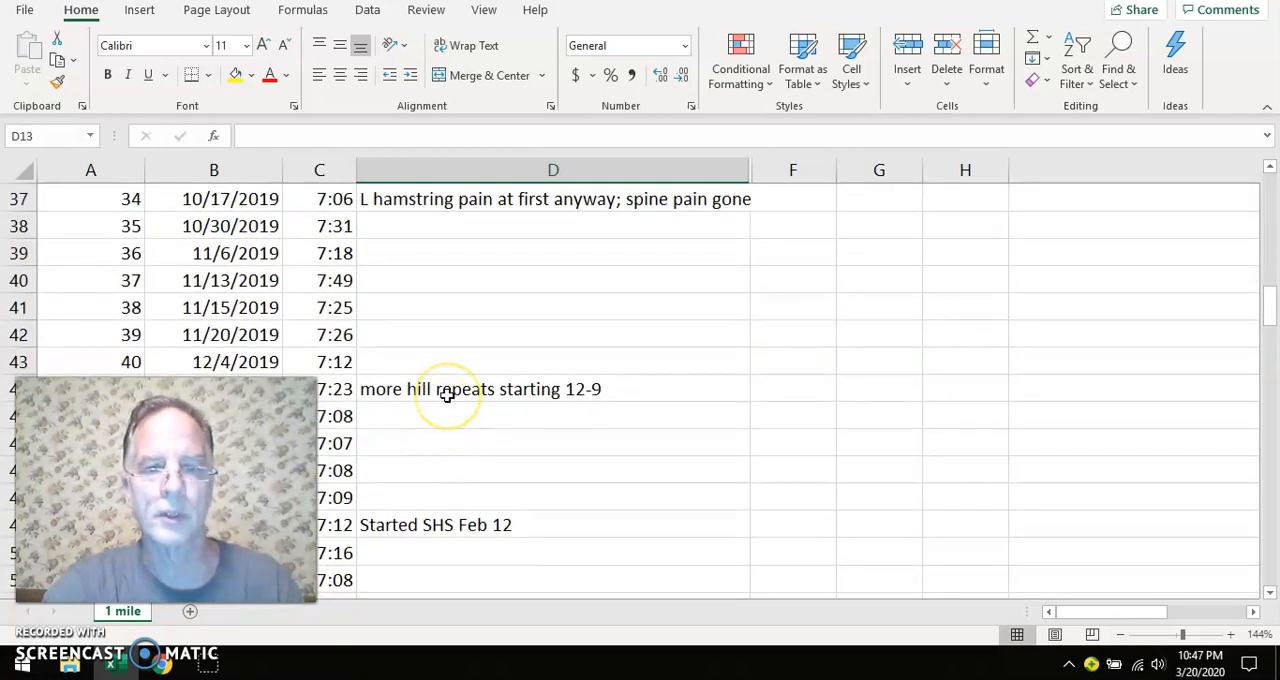
scroll(705, 412, "up", 10)
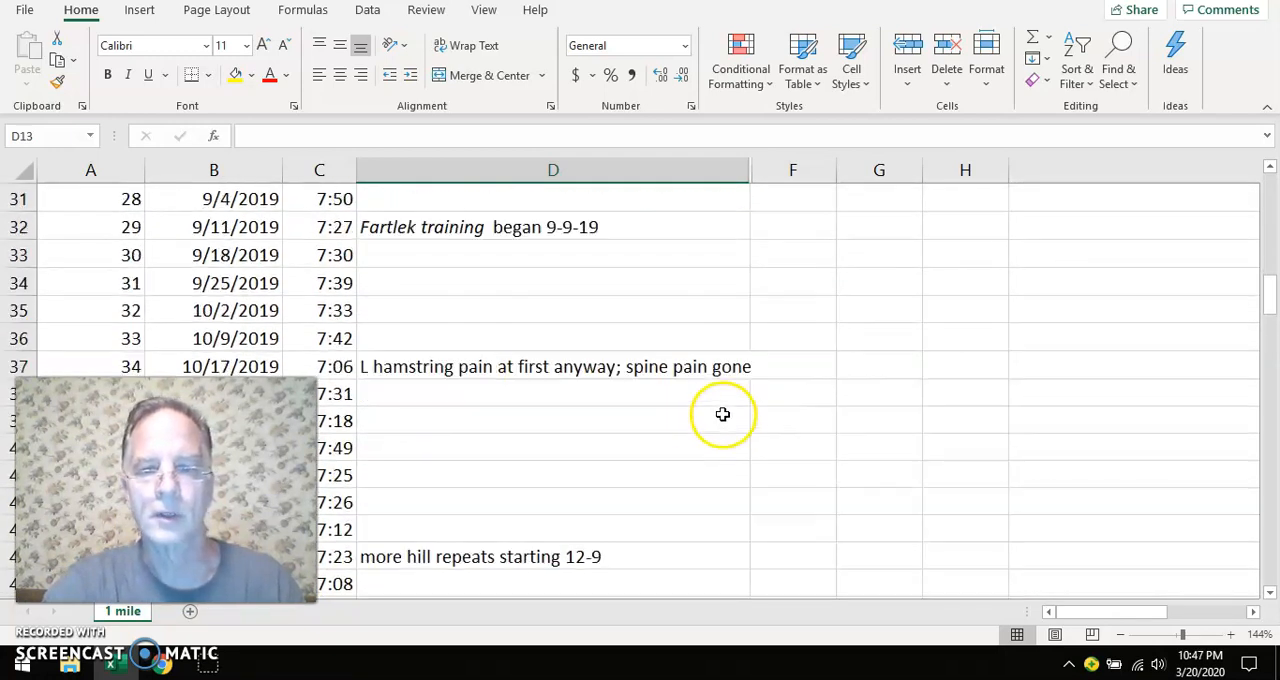
scroll(750, 420, "up", 1)
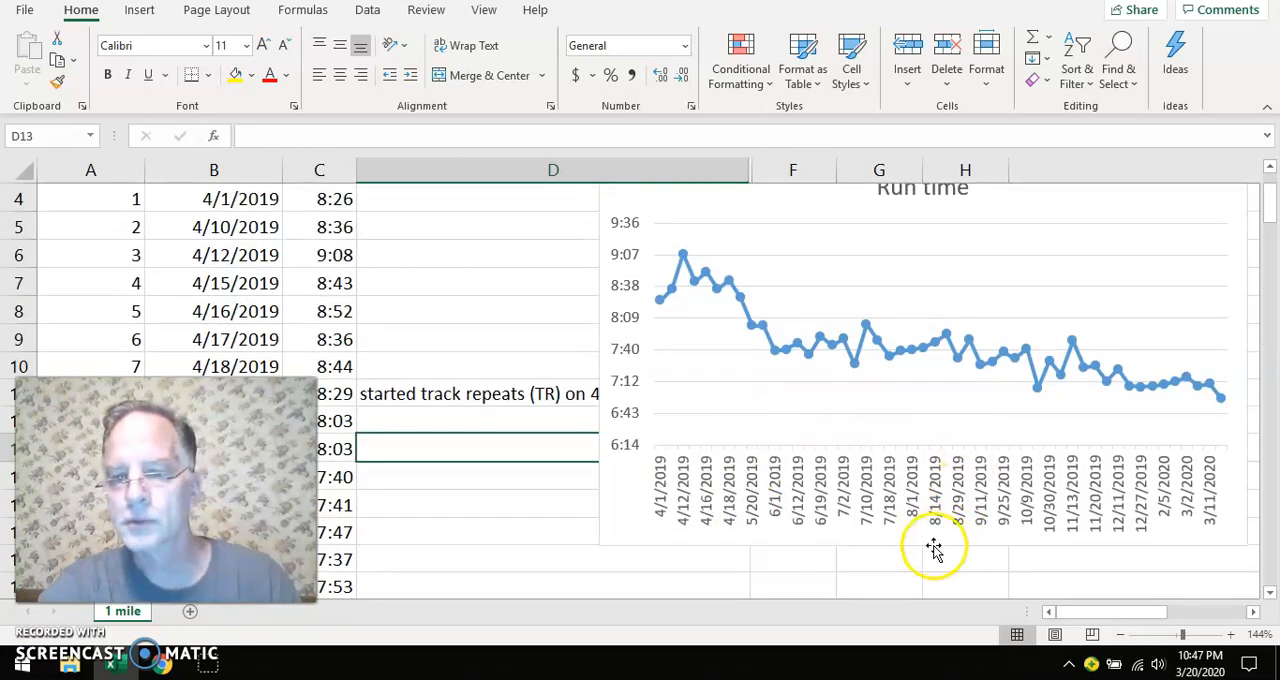
left_click_drag(1095, 620, 1106, 614)
mouse_move(885, 395)
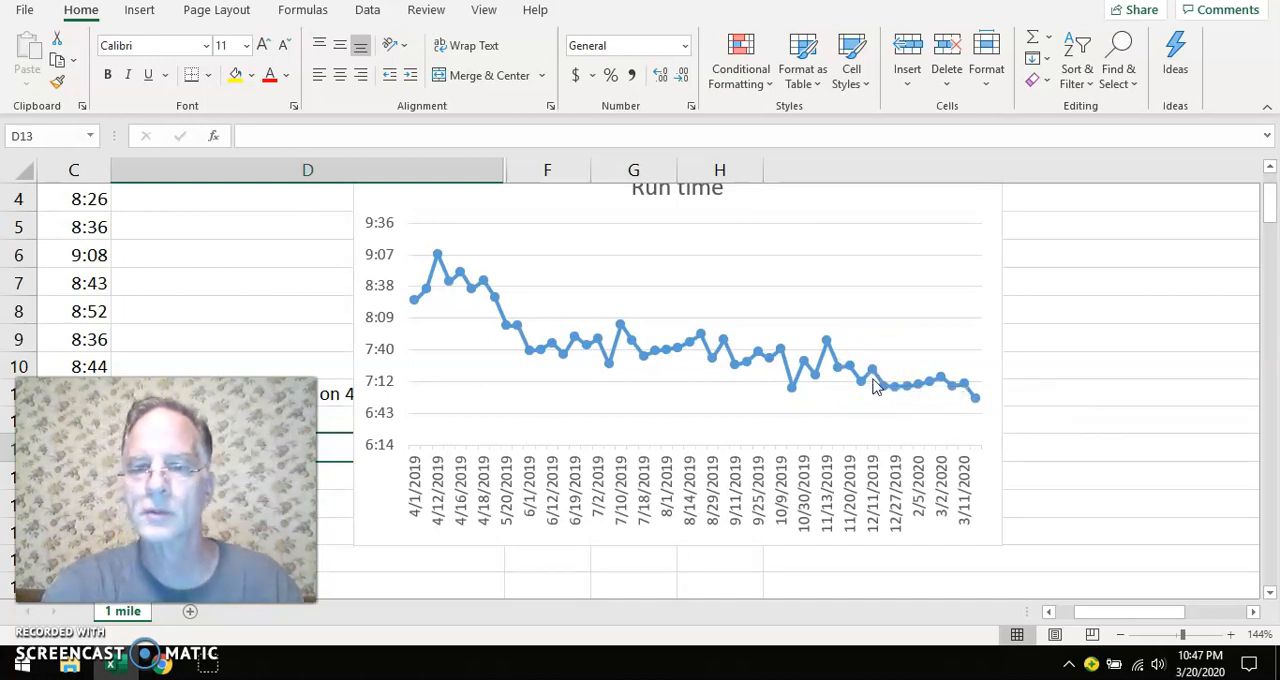
left_click(878, 386)
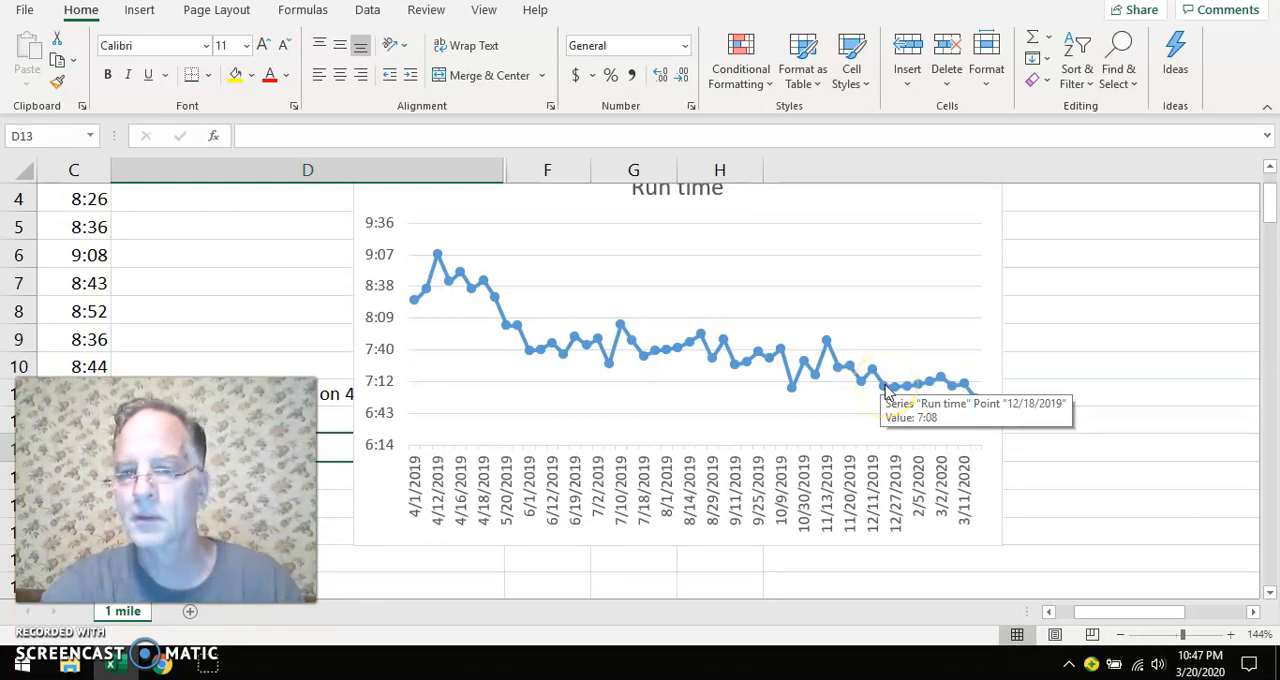
left_click(886, 392)
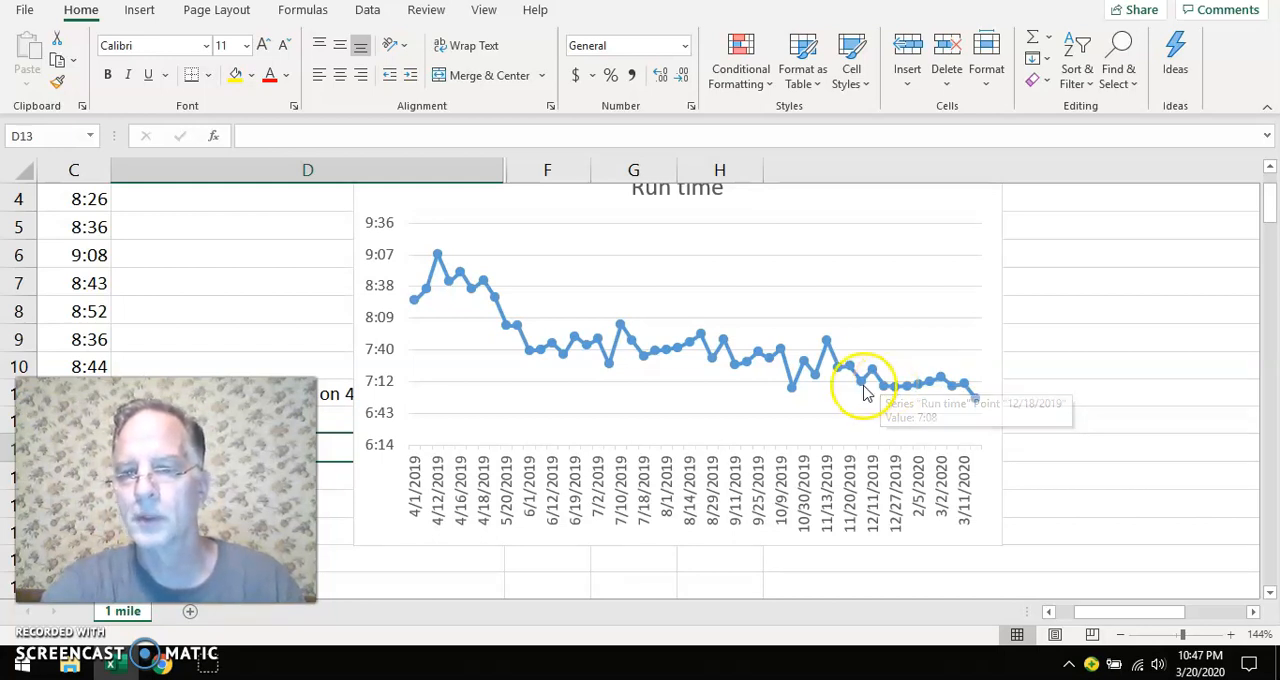
left_click(888, 390)
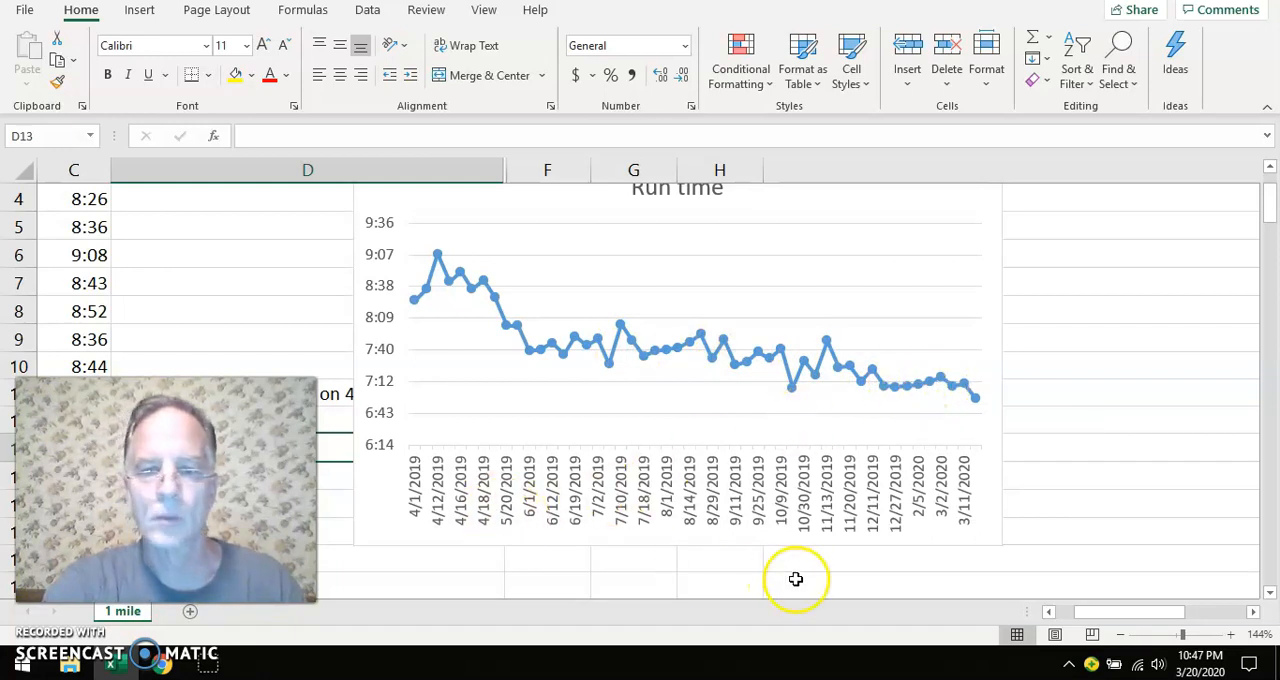
Find the comment in column D about starting SHS and select its cell, D49
left_click_drag(1094, 609, 1075, 594)
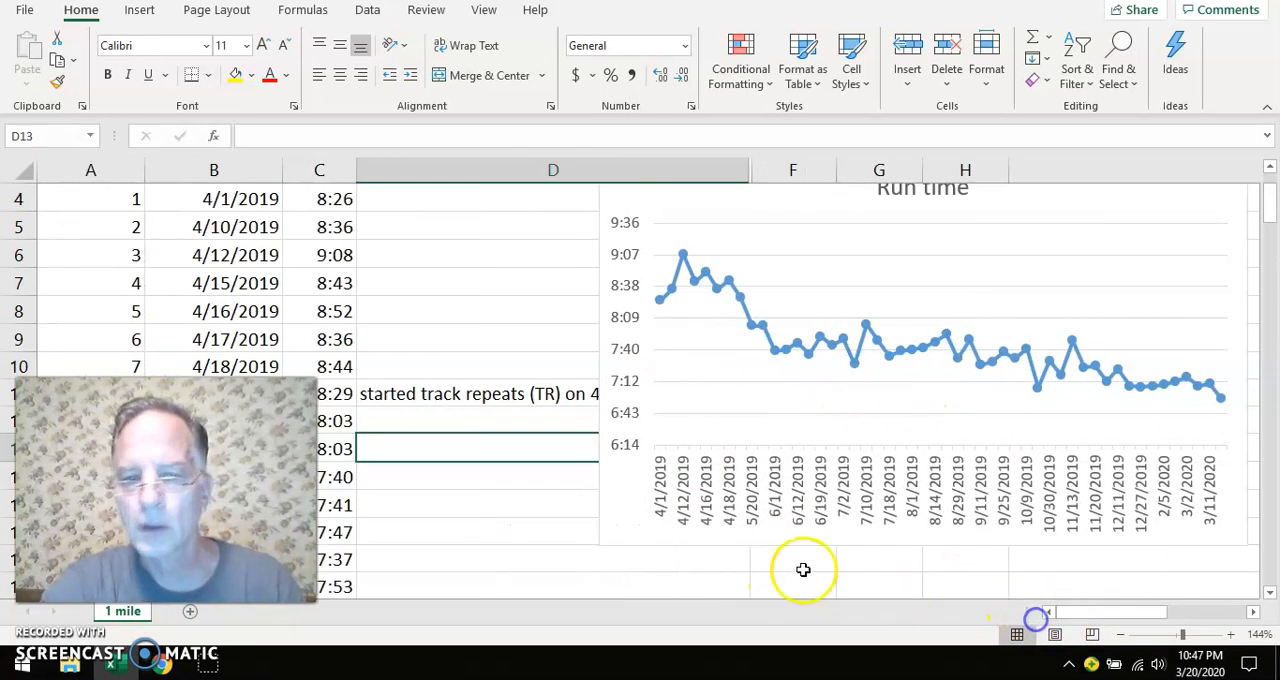
scroll(541, 561, "down", 1)
scroll(541, 561, "down", 7)
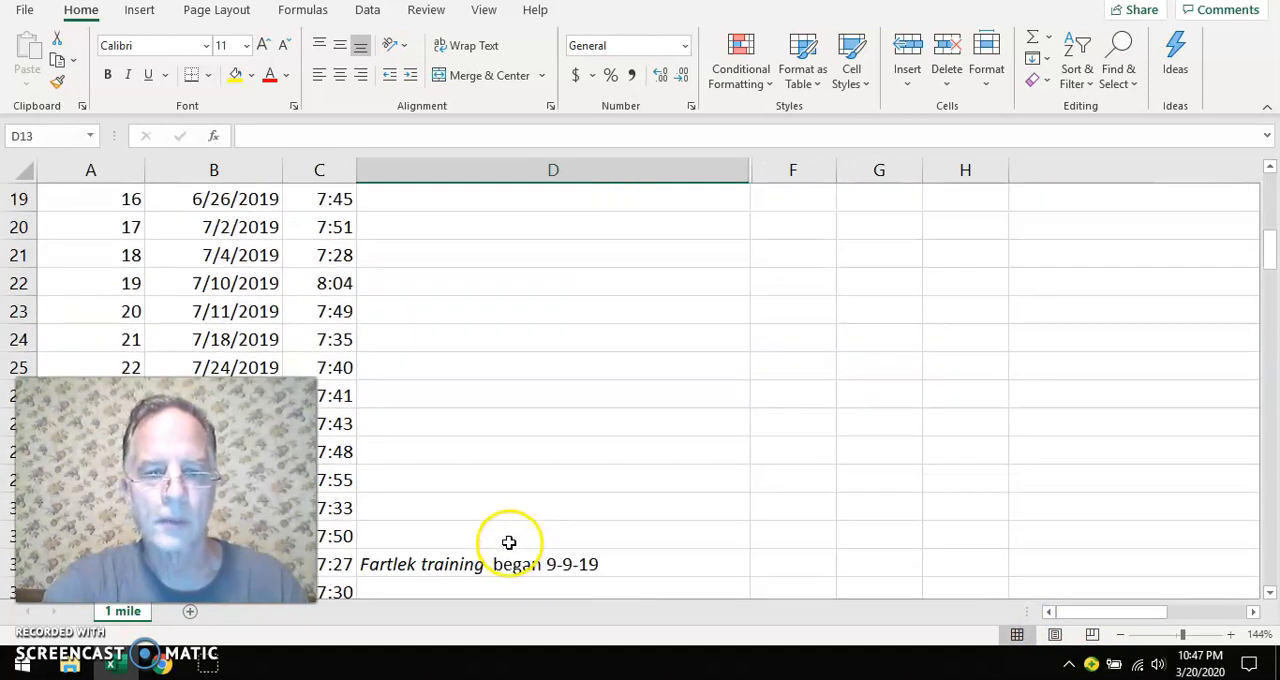
scroll(509, 542, "down", 6)
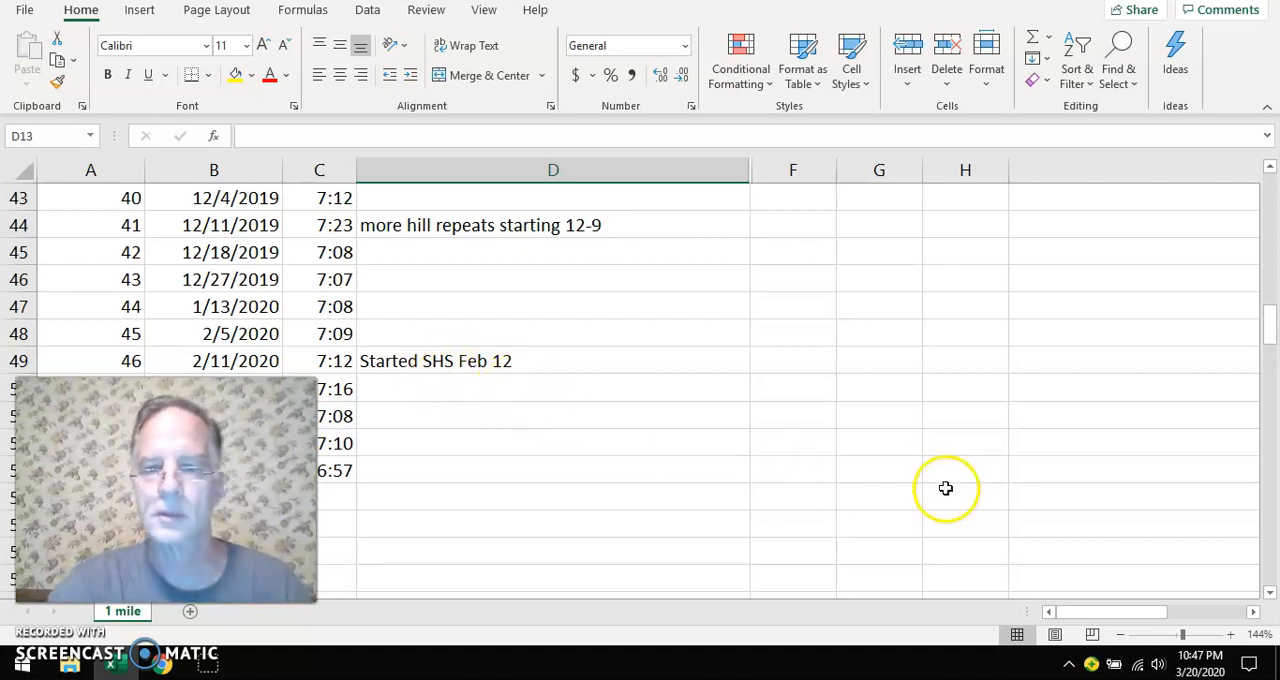
scroll(887, 472, "up", 1)
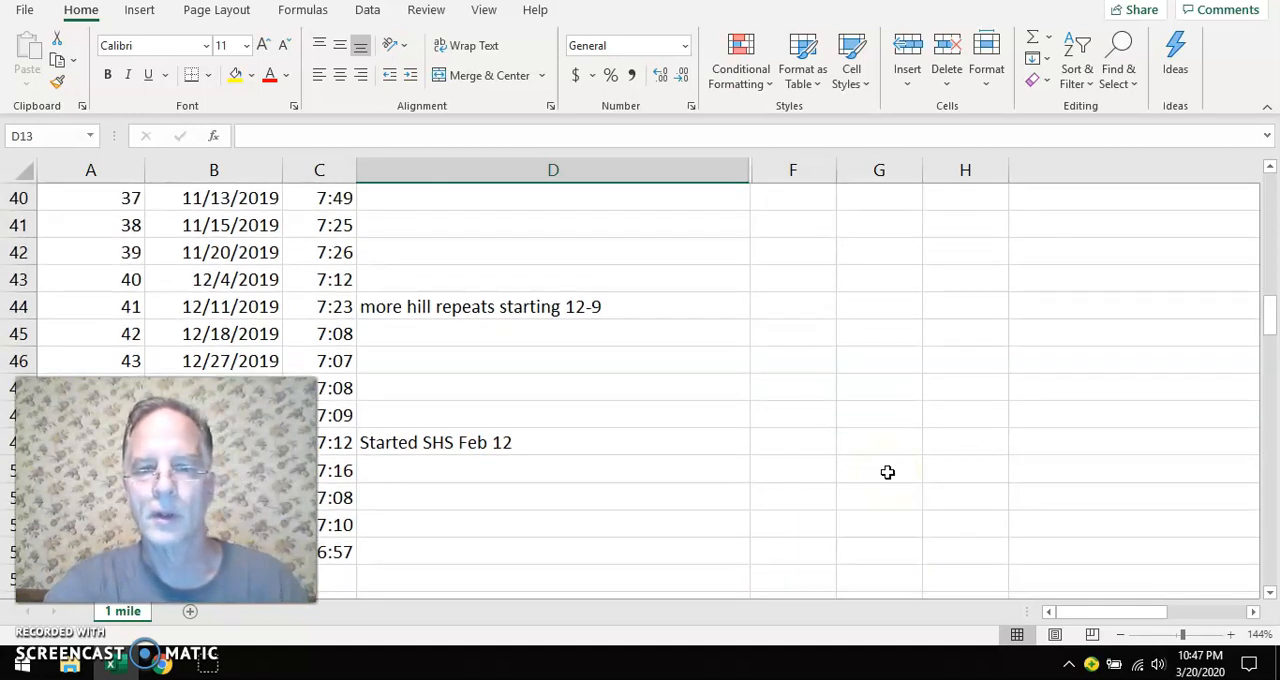
left_click(560, 448)
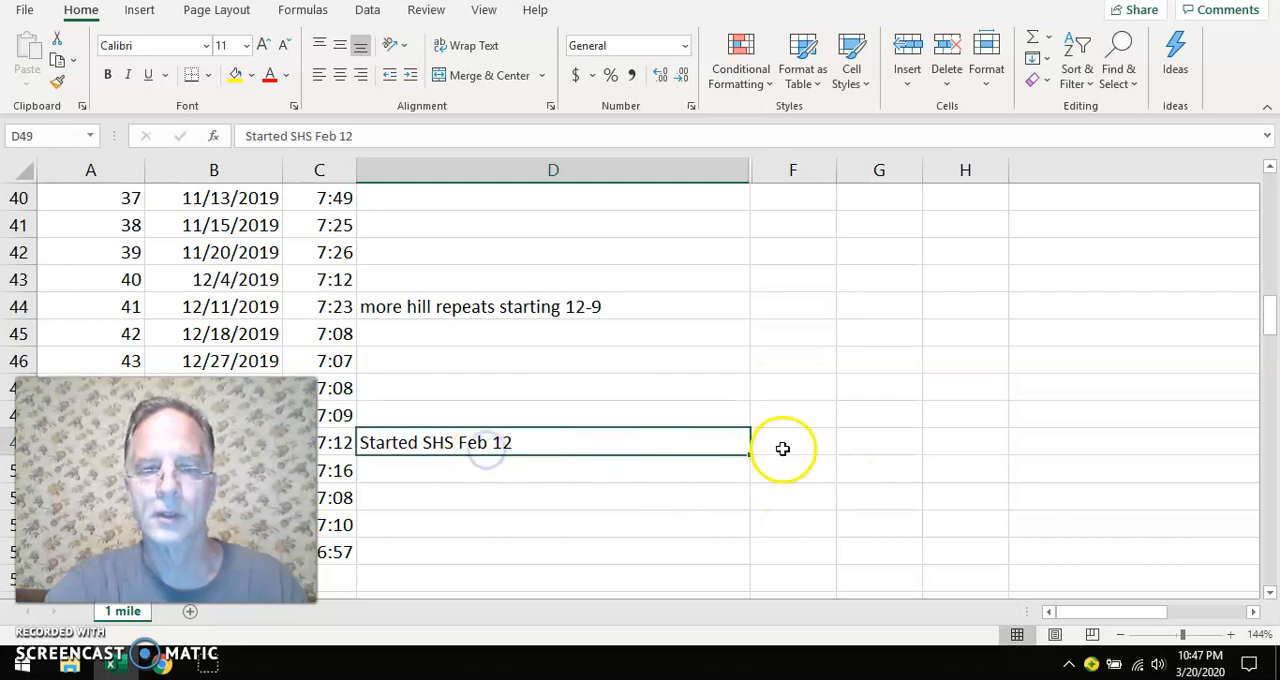
Examine the Run time chart's points from 2/5/2020 through March 2020, around the start of SHS
scroll(785, 449, "up", 2)
scroll(785, 449, "up", 11)
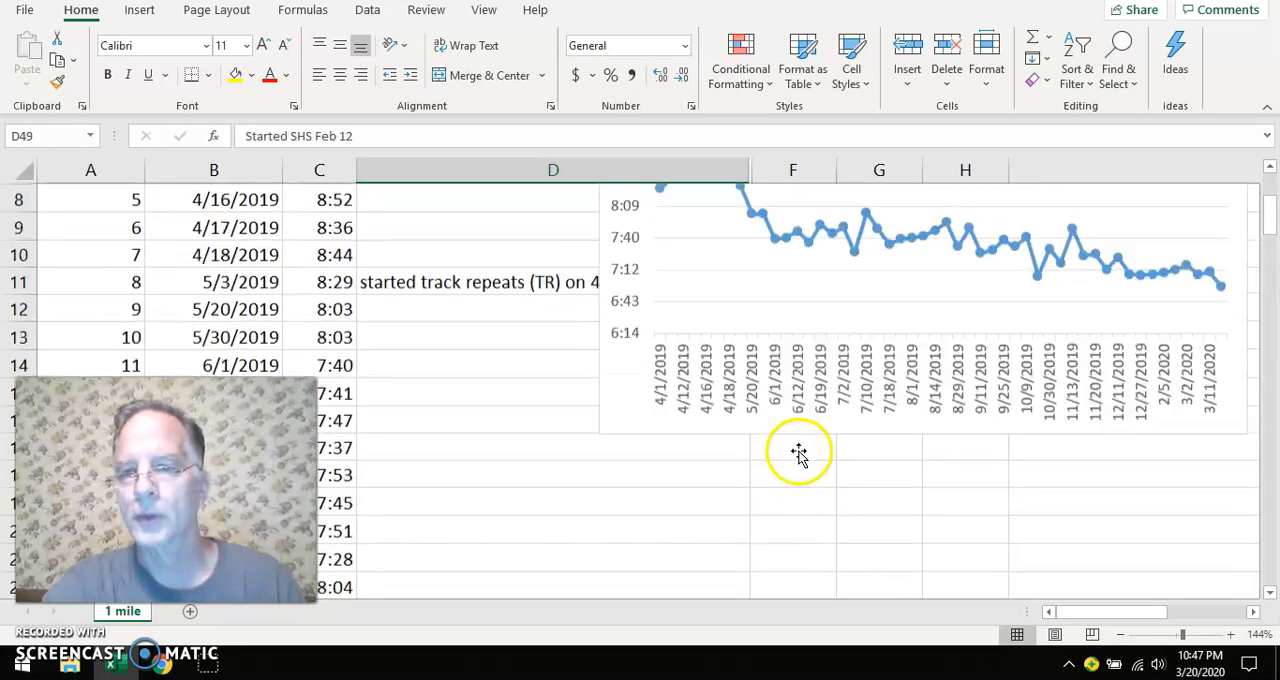
scroll(797, 462, "down", 2)
scroll(798, 475, "up", 1)
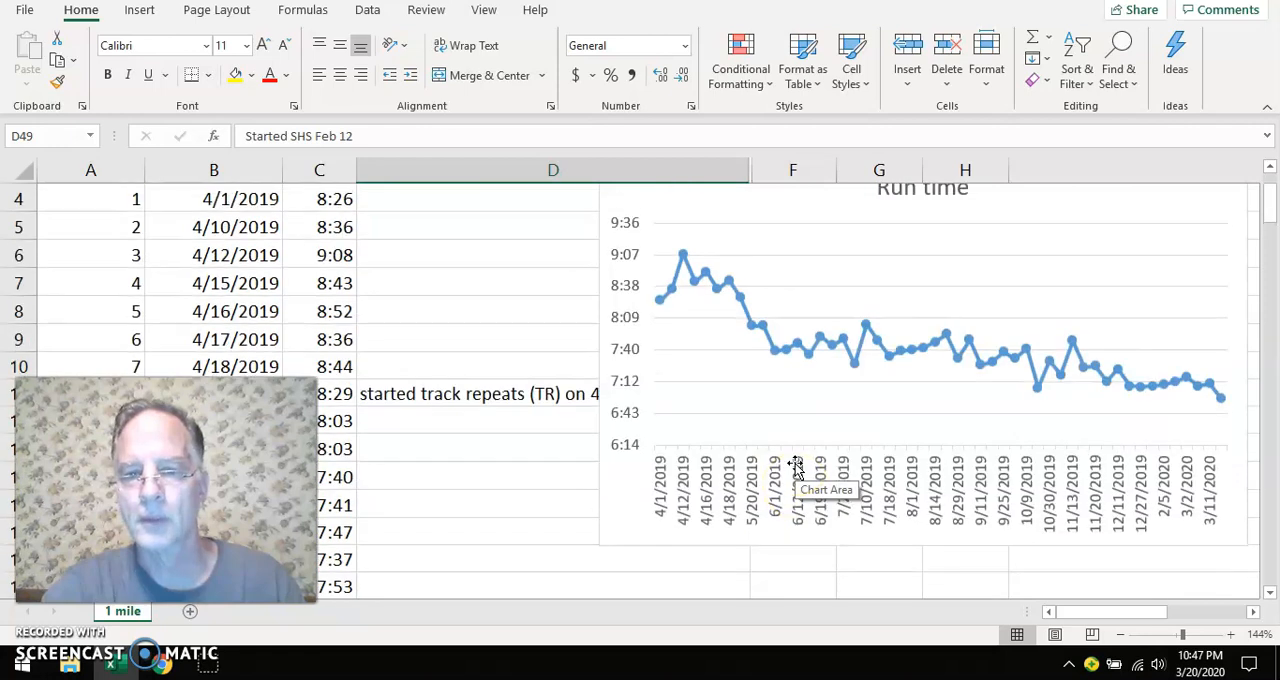
left_click_drag(1080, 611, 1093, 612)
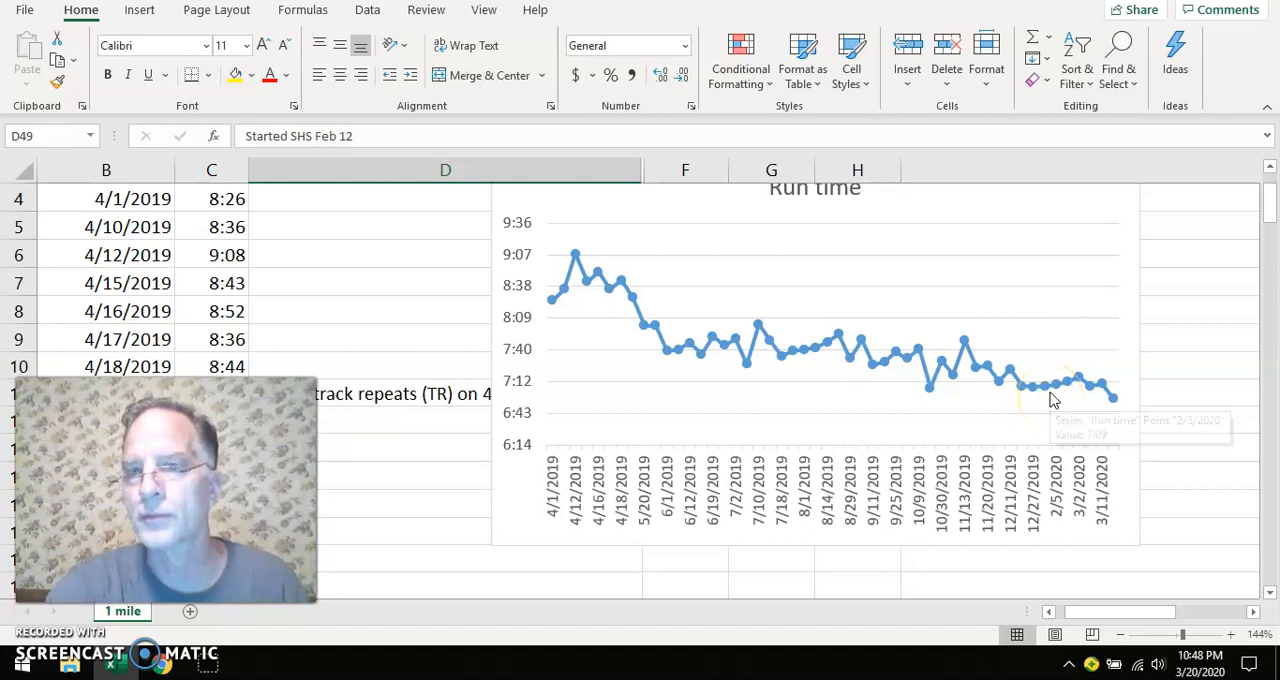
left_click(1080, 388)
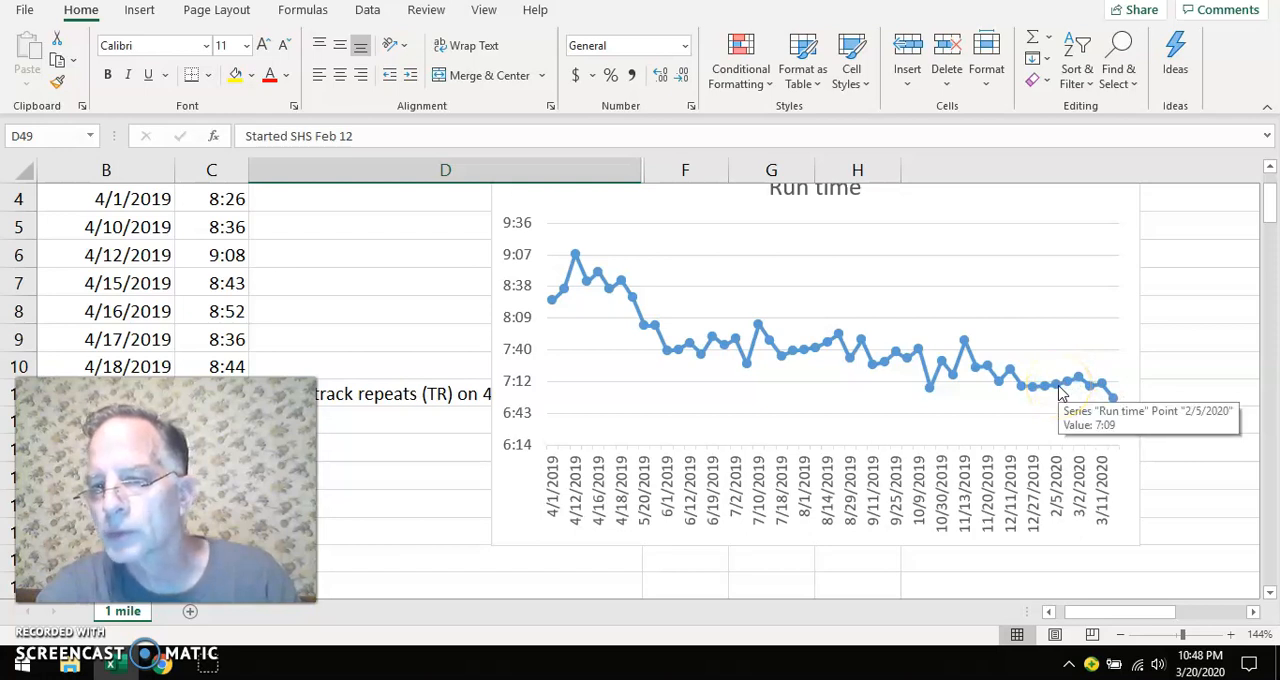
left_click(1067, 390)
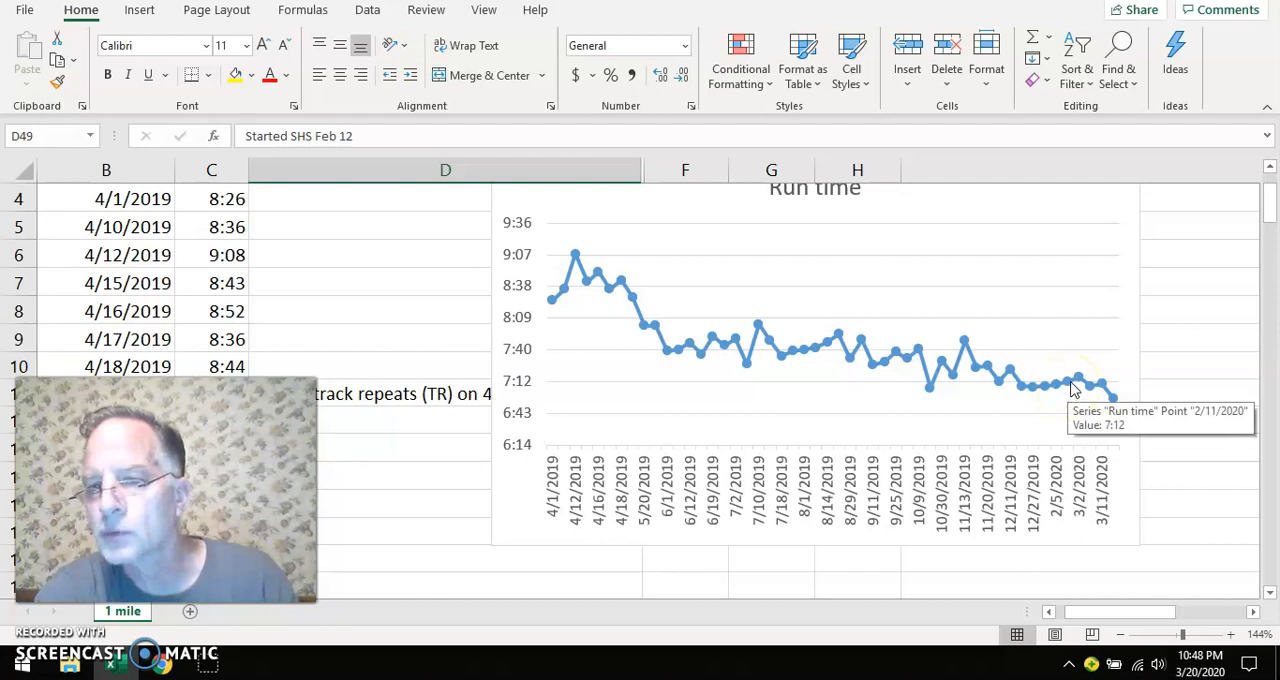
mouse_move(1079, 386)
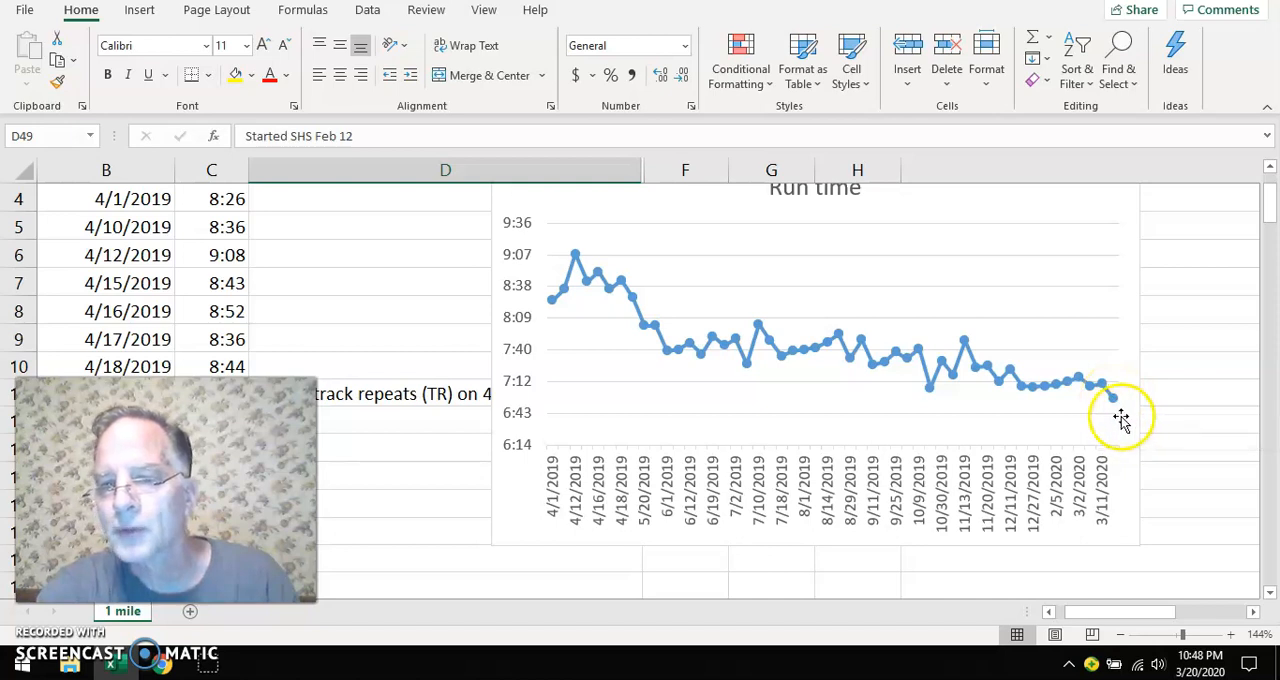
Select D2 at the top of the sheet and review the training comments down column D to the SHS entry
left_click_drag(1124, 611, 1037, 628)
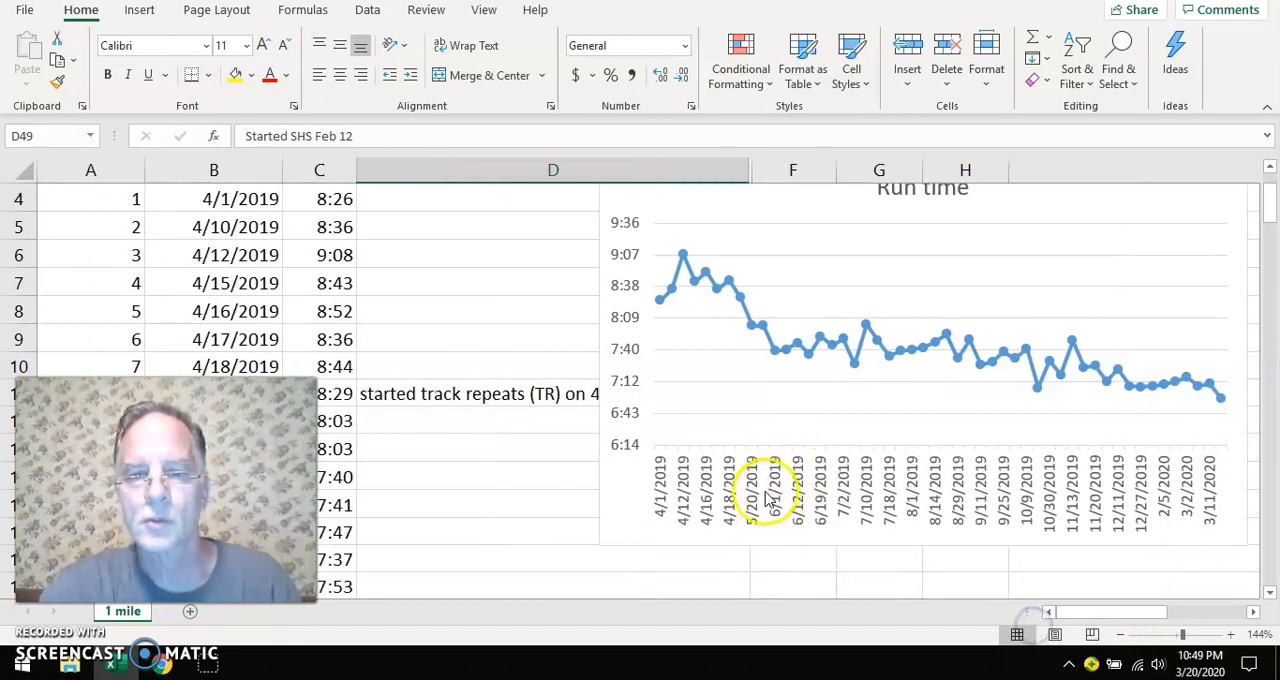
scroll(748, 495, "up", 1)
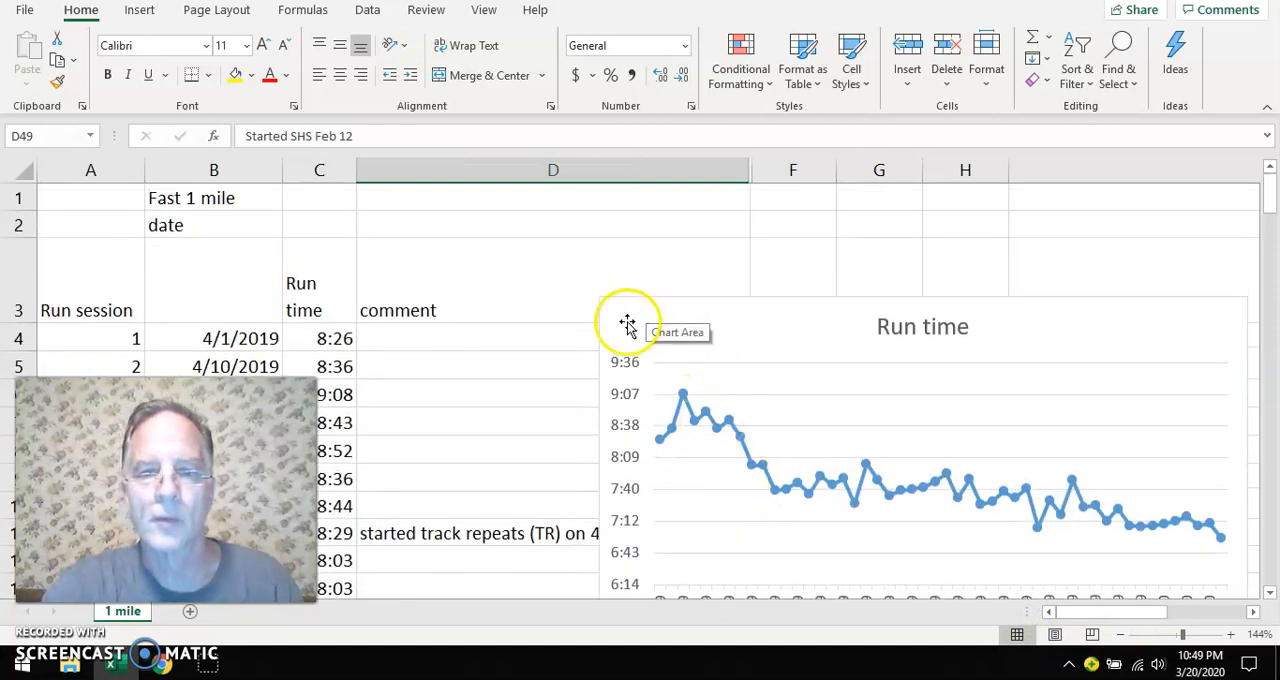
left_click(563, 230)
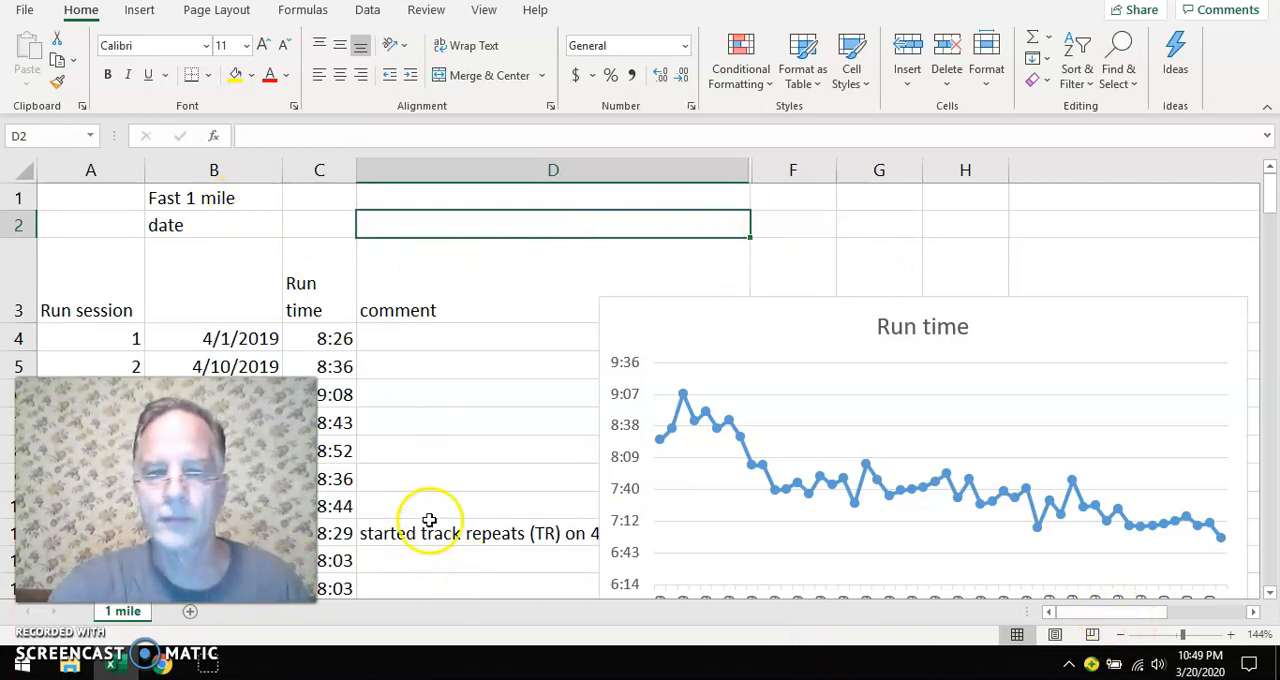
scroll(440, 510, "down", 9)
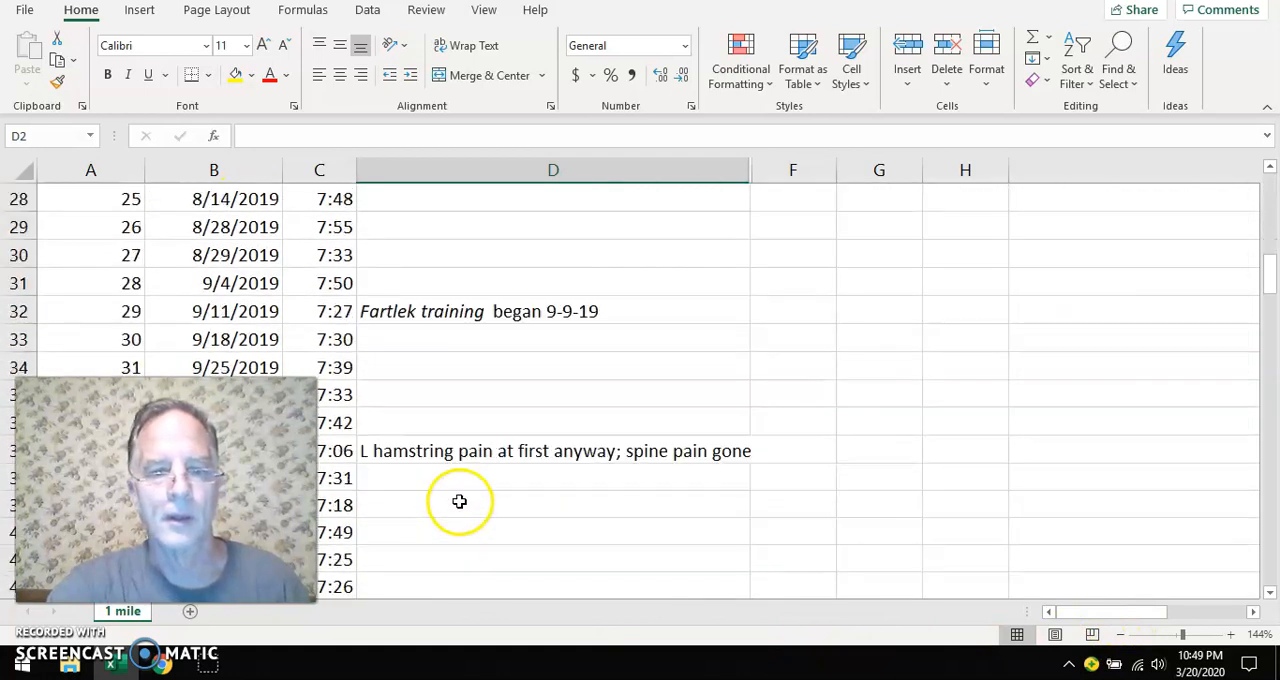
scroll(459, 501, "down", 3)
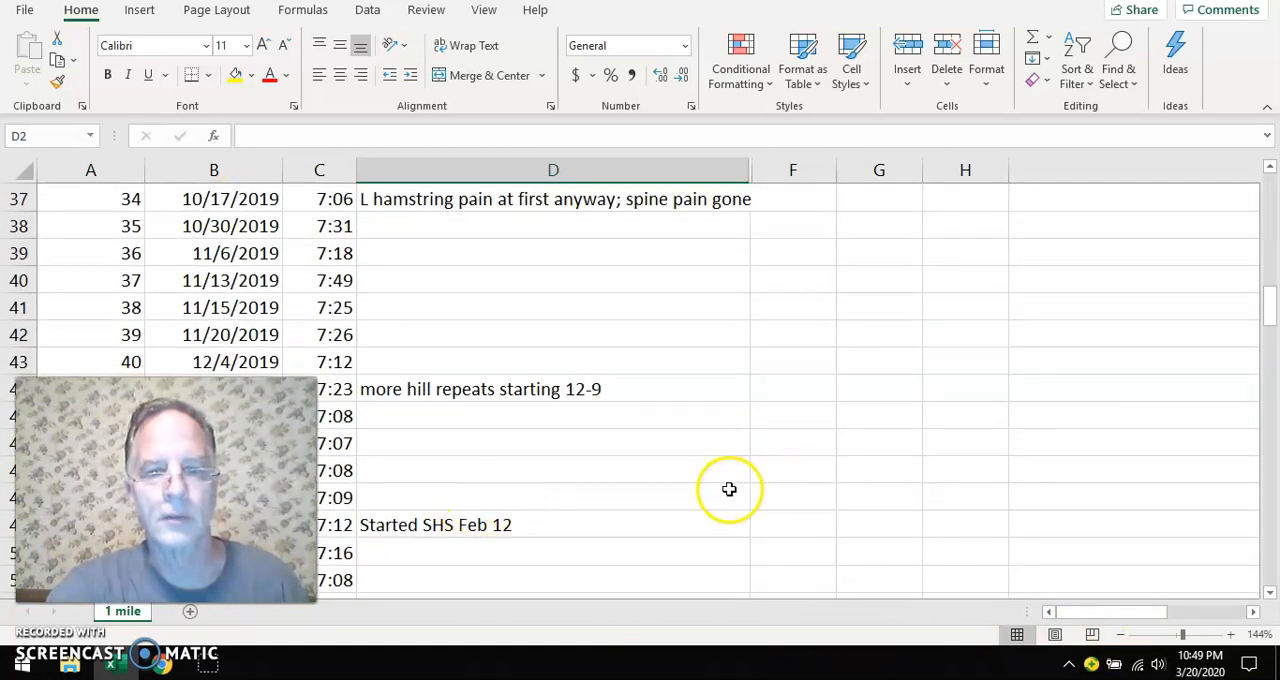